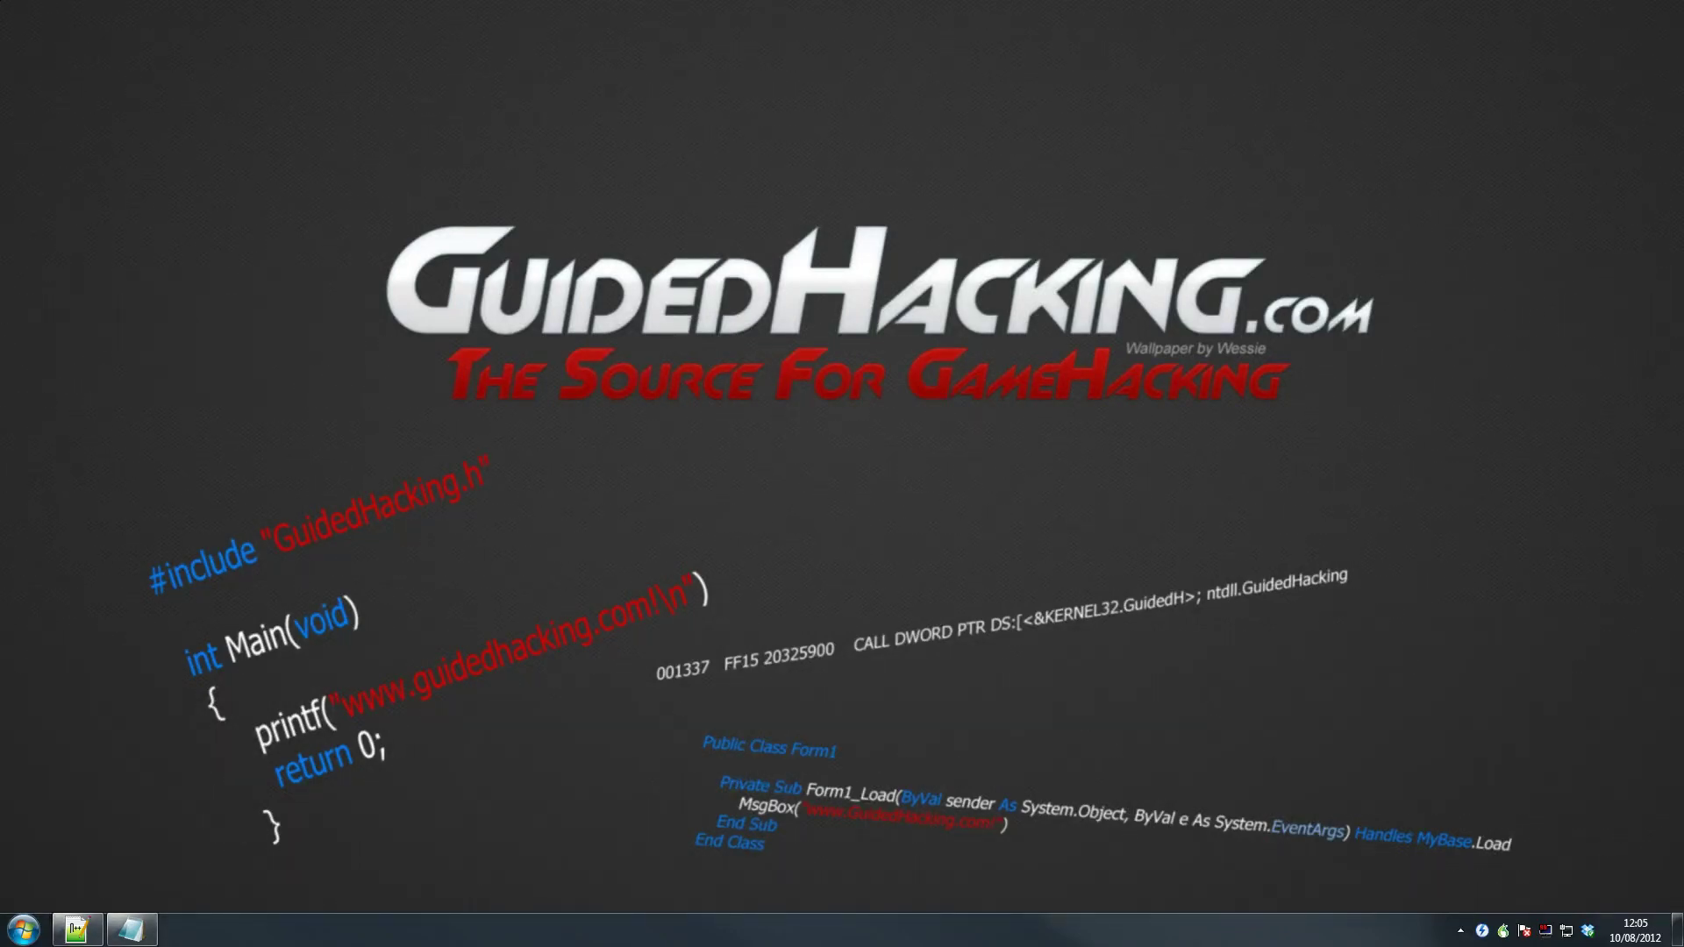
- Launch Plants vs. Zombies, enter its main menu and shift the game window slightly aside
click(24, 930)
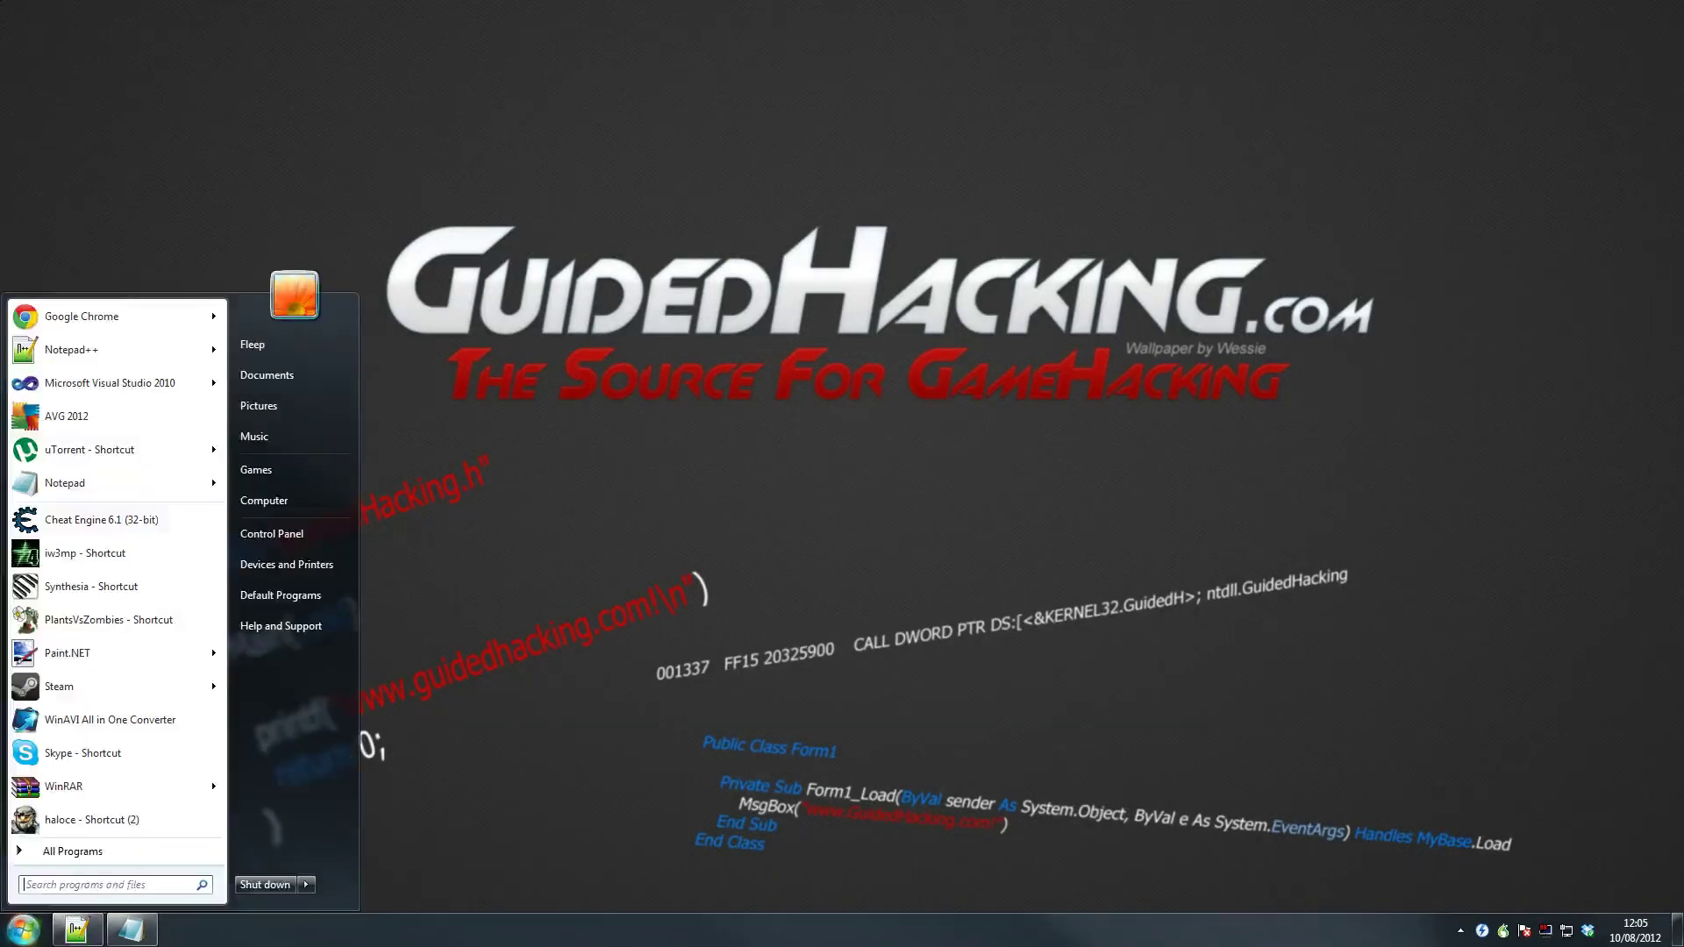
click(84, 625)
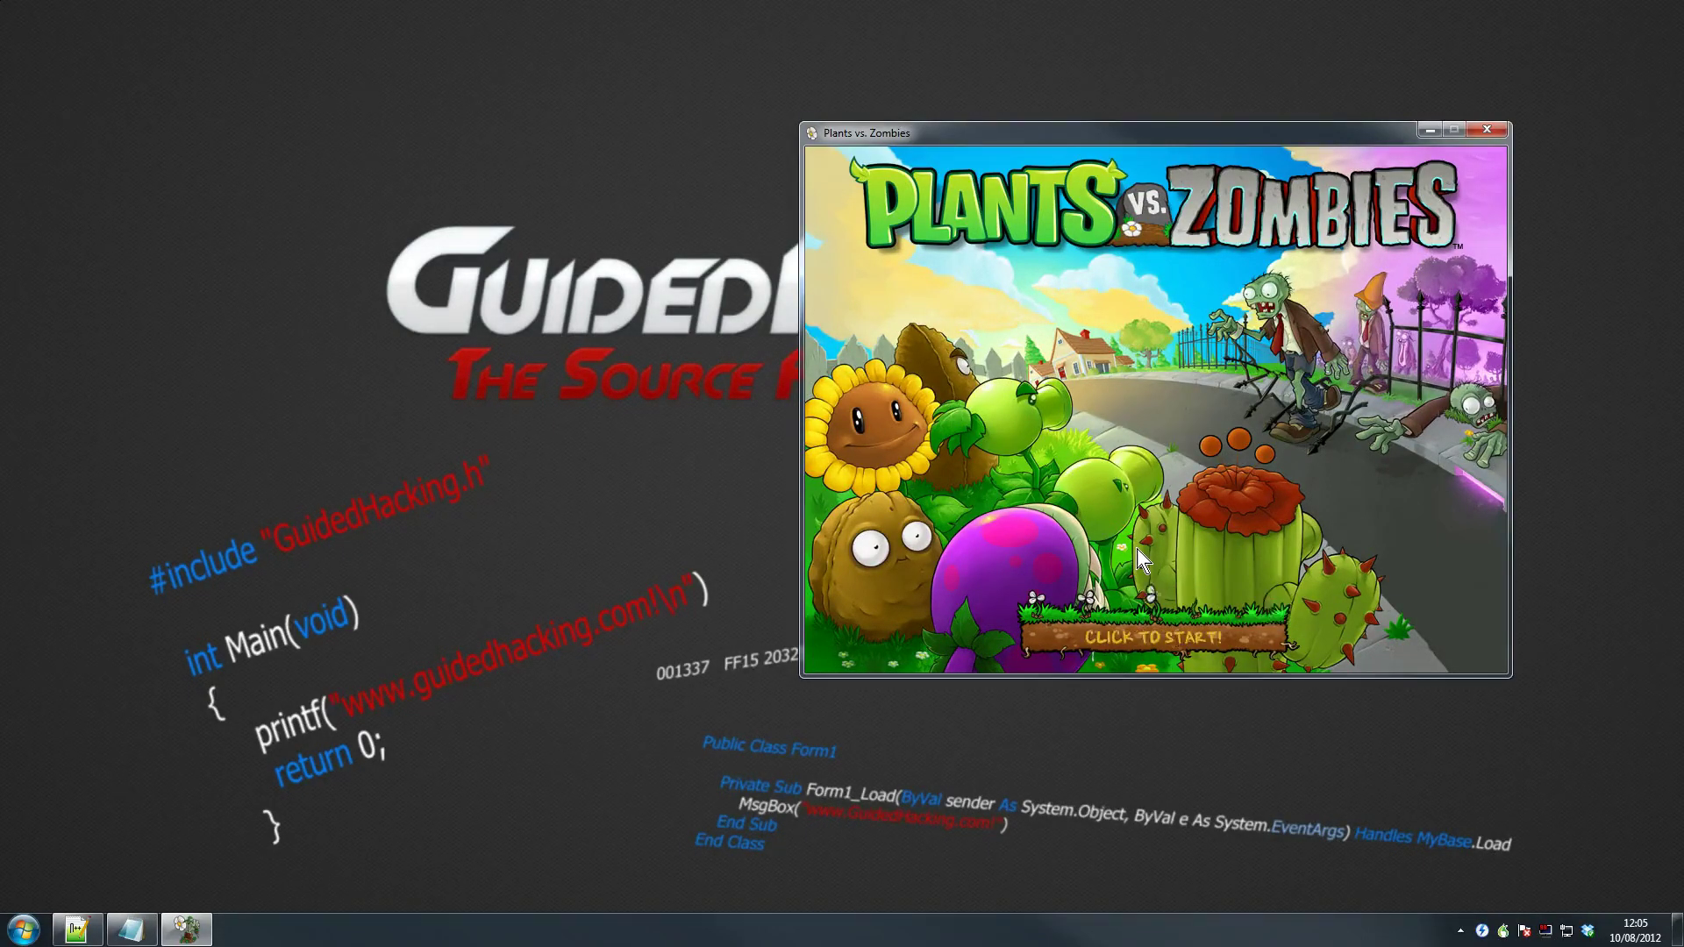
click(1144, 636)
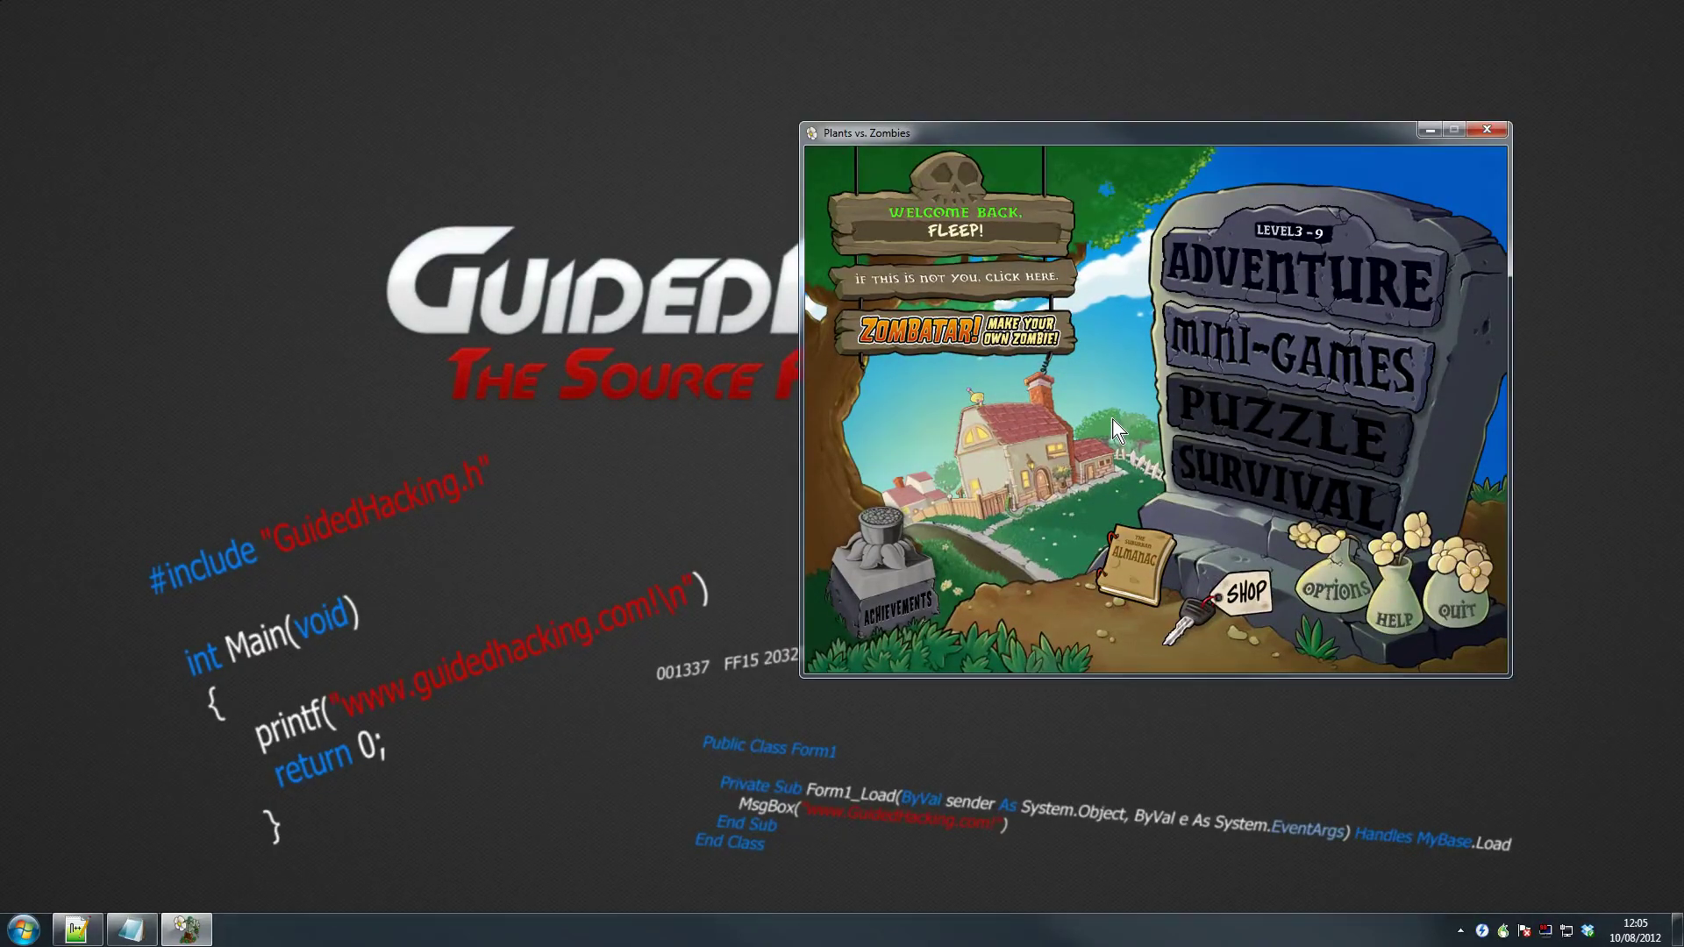
drag(1055, 140, 1095, 140)
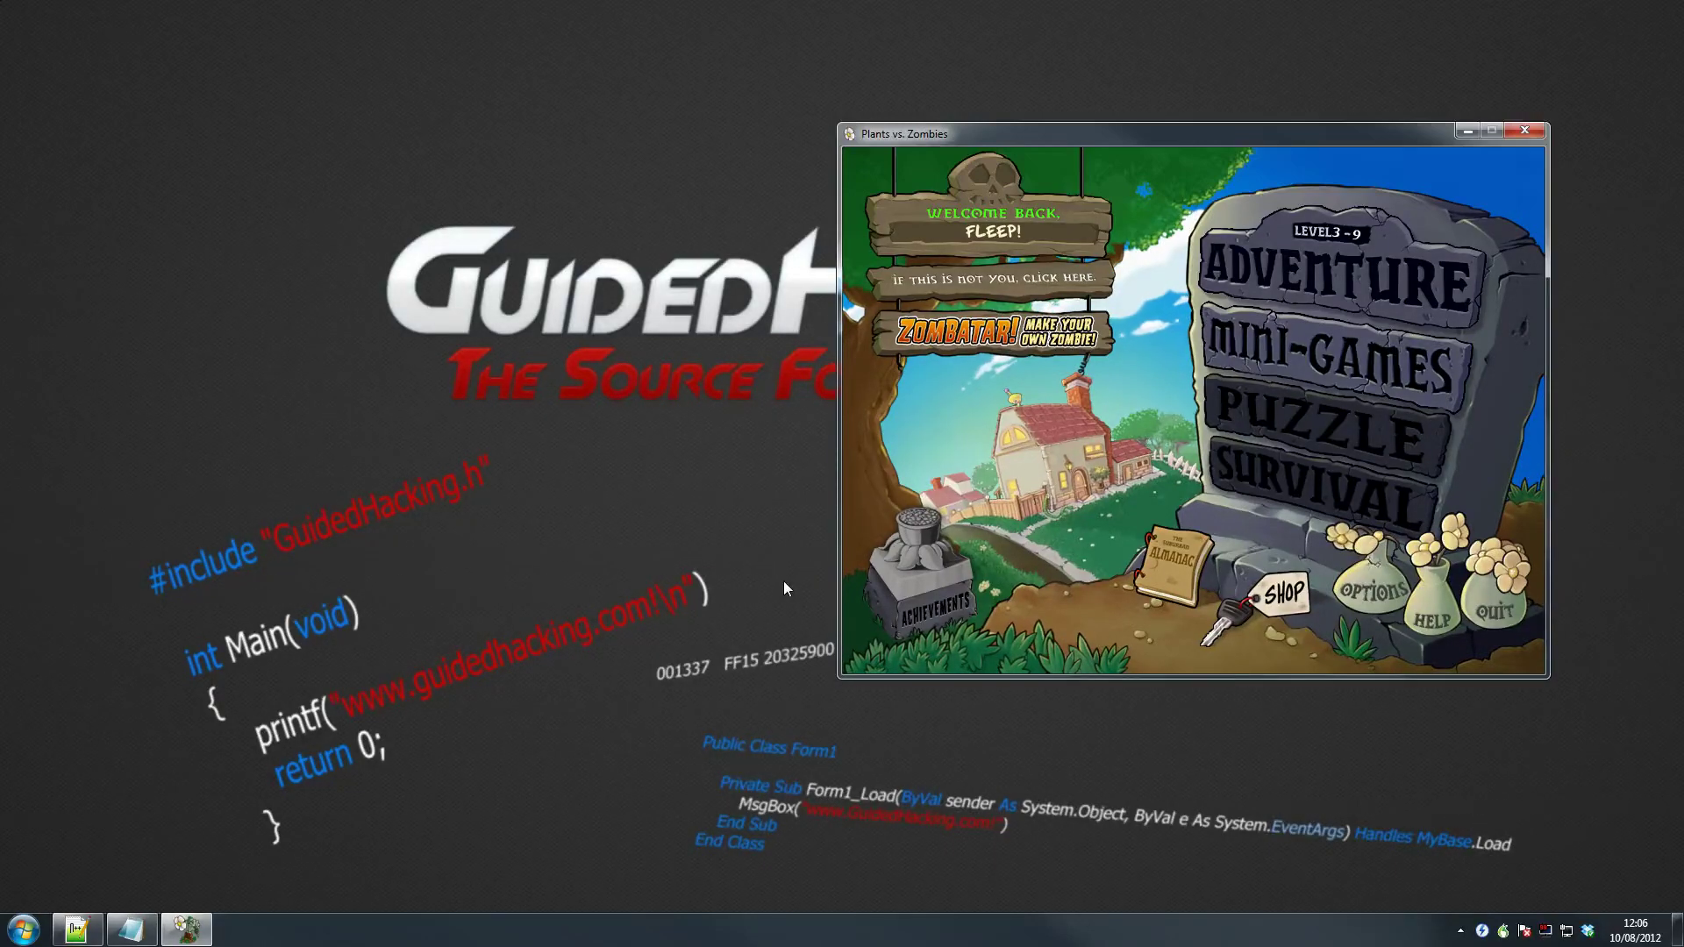
- Launch Cheat Engine 6.1 (32-bit) and shorten its window from the upper edge
click(22, 930)
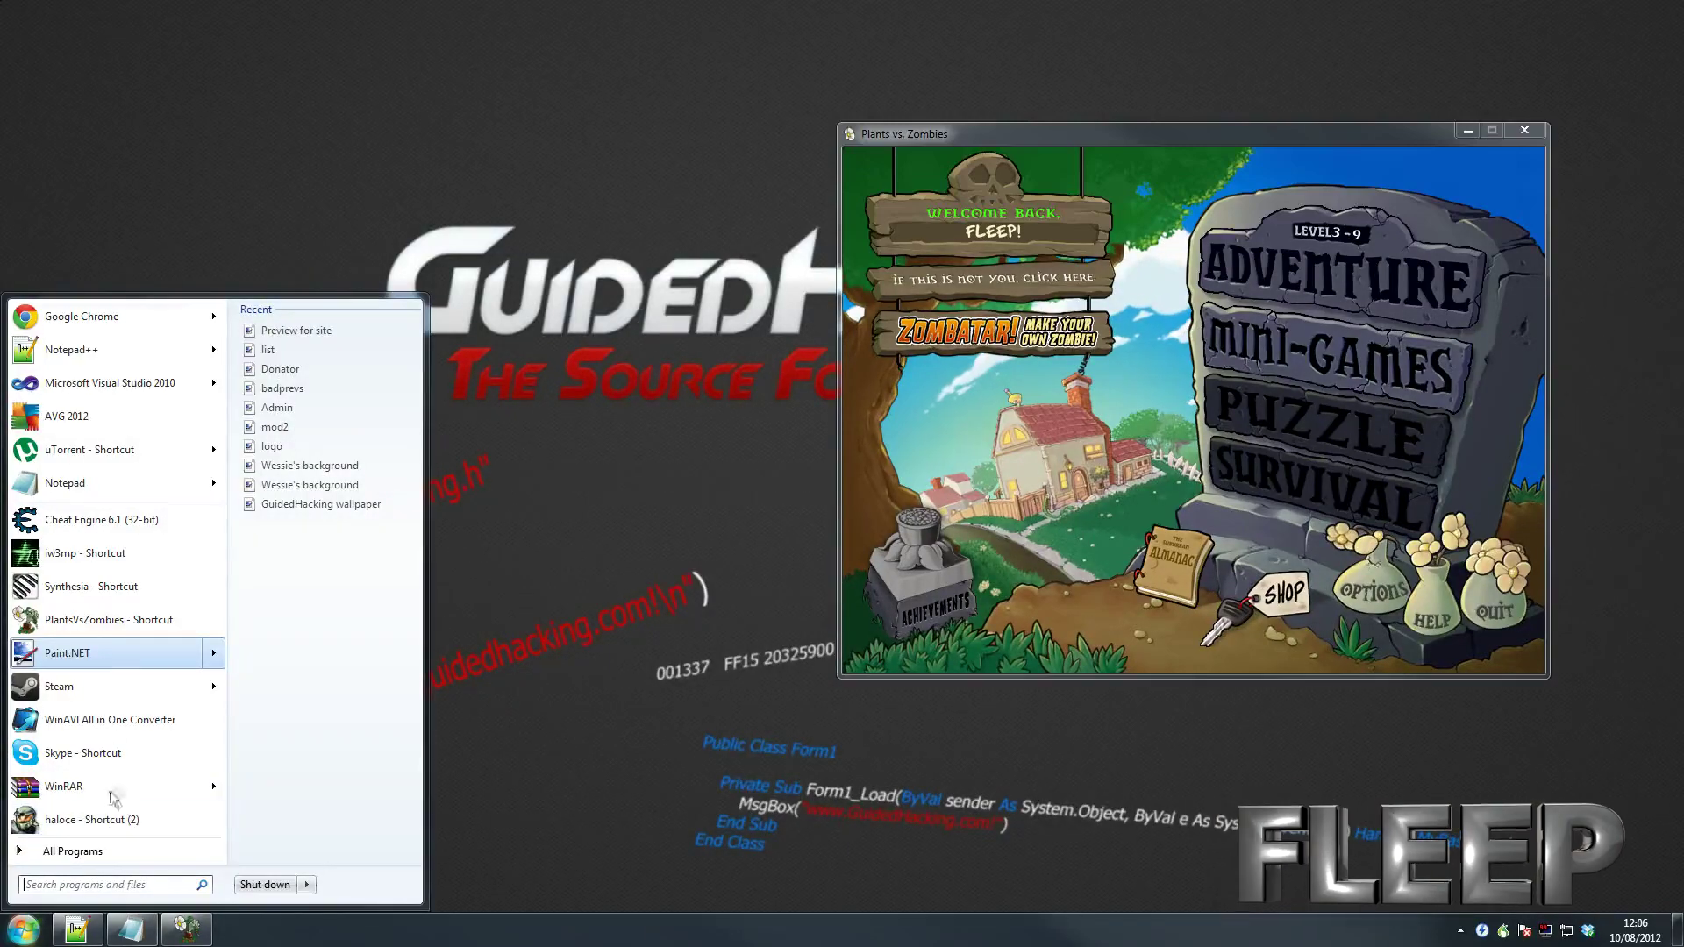
click(97, 520)
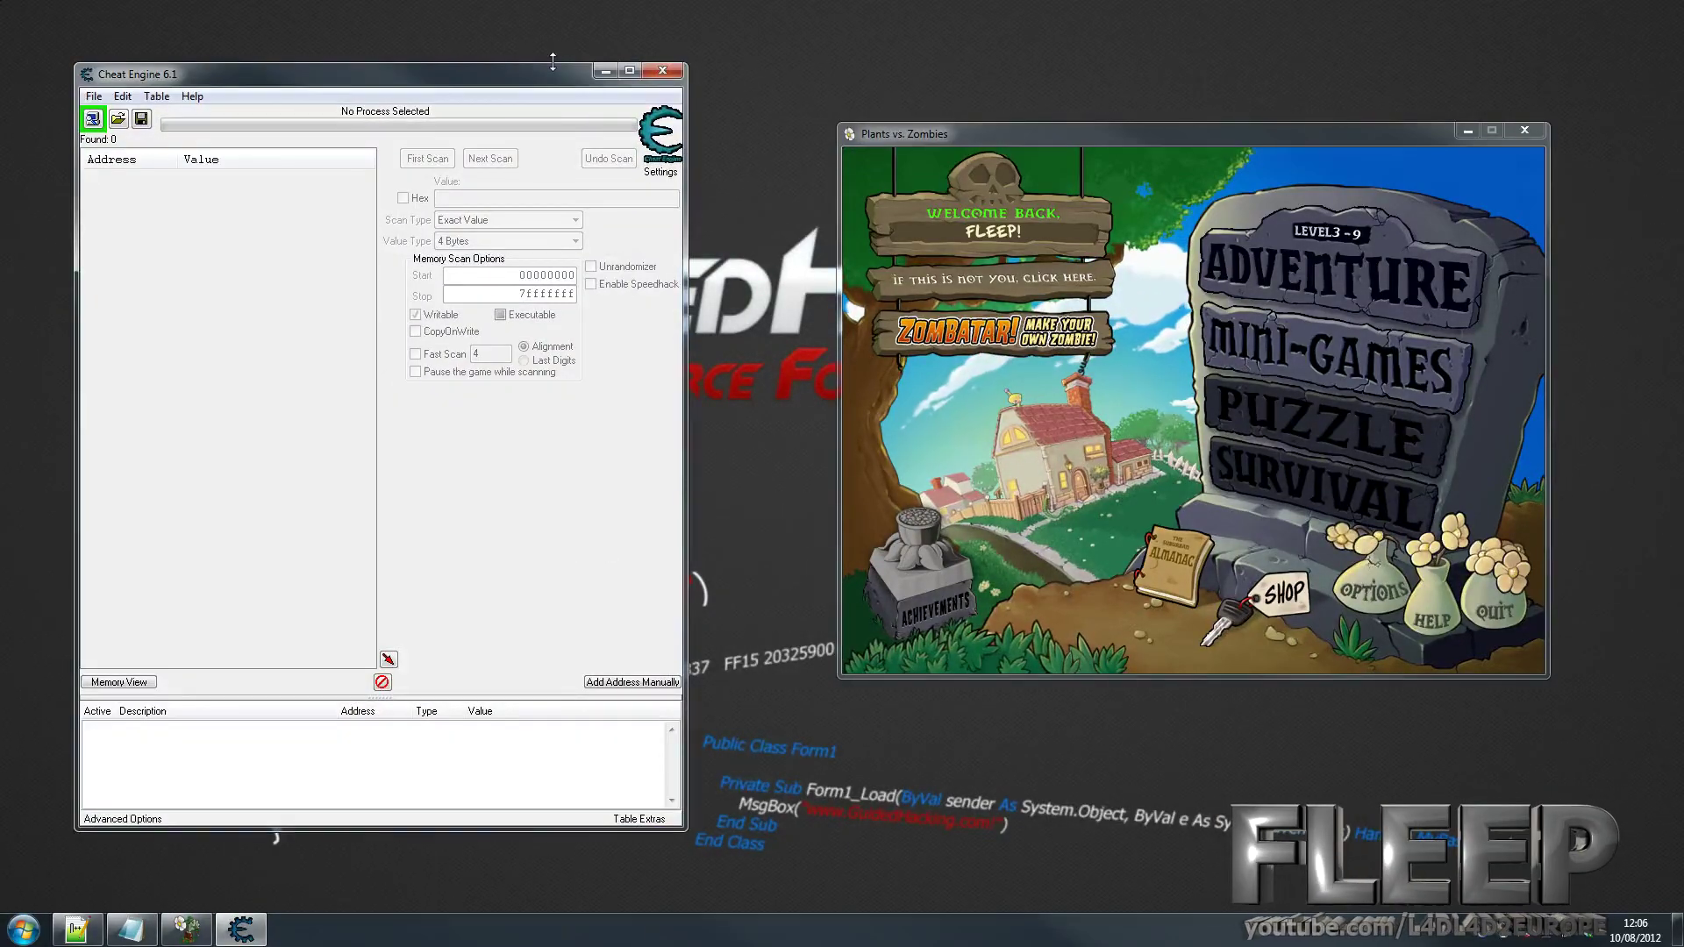
mouse_move(531, 64)
mouse_down()
mouse_move(531, 143)
mouse_move(531, 37)
mouse_move(530, 86)
mouse_up()
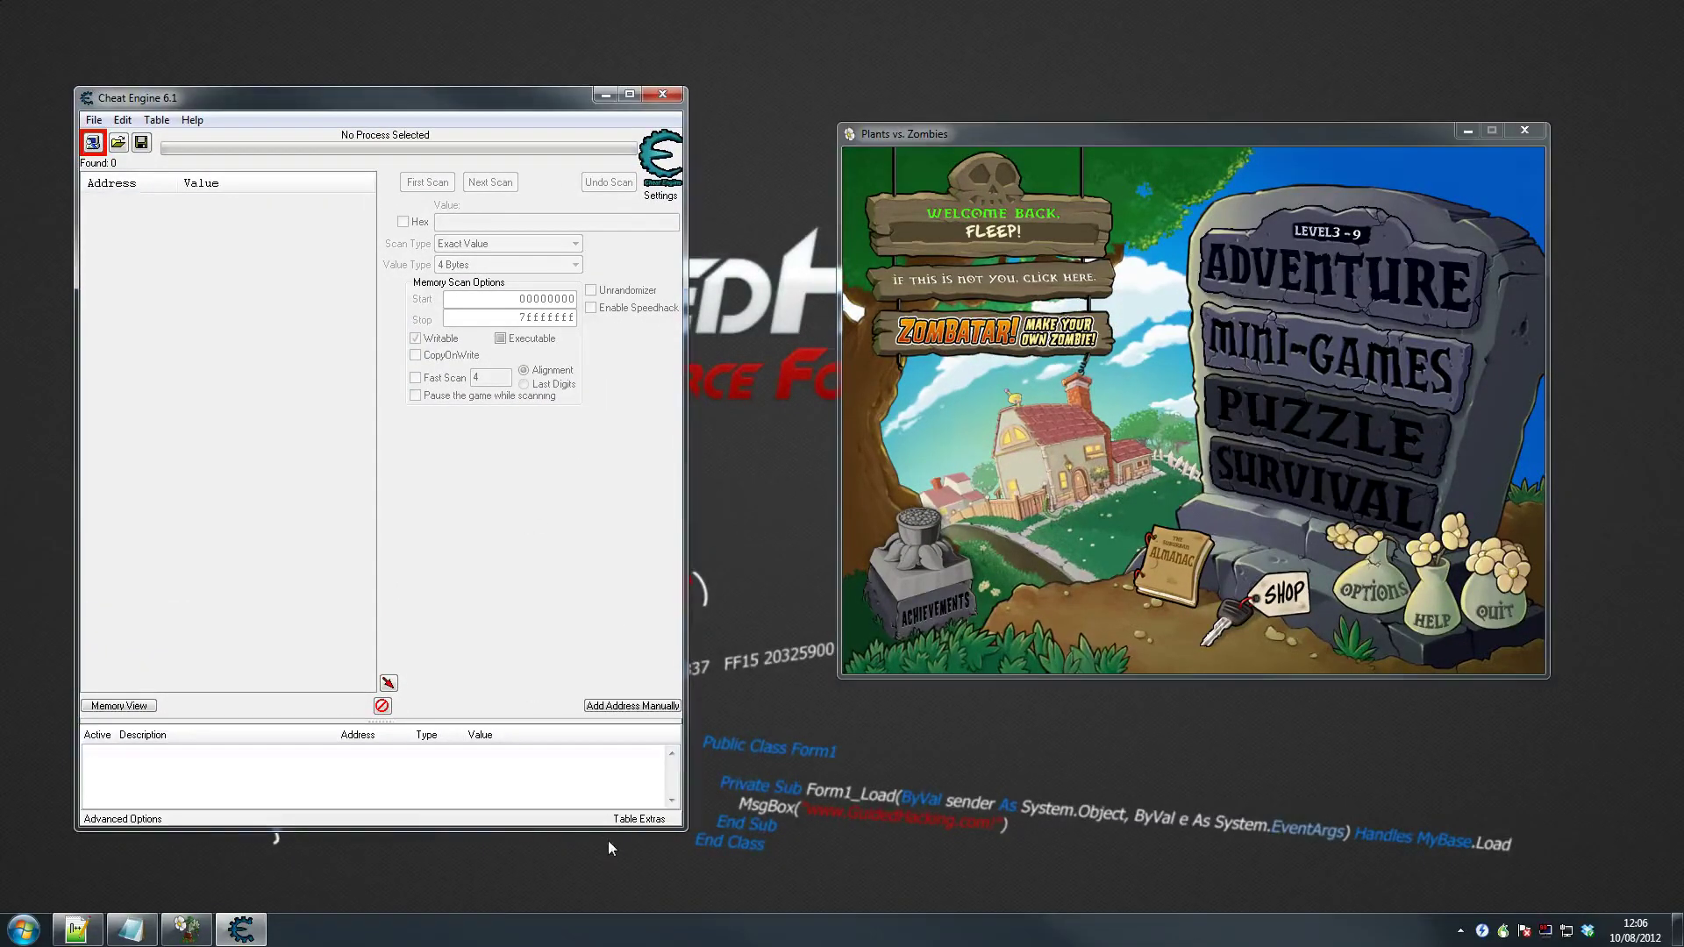
- Attach Cheat Engine to the PlantsVsZombies.exe process
click(93, 143)
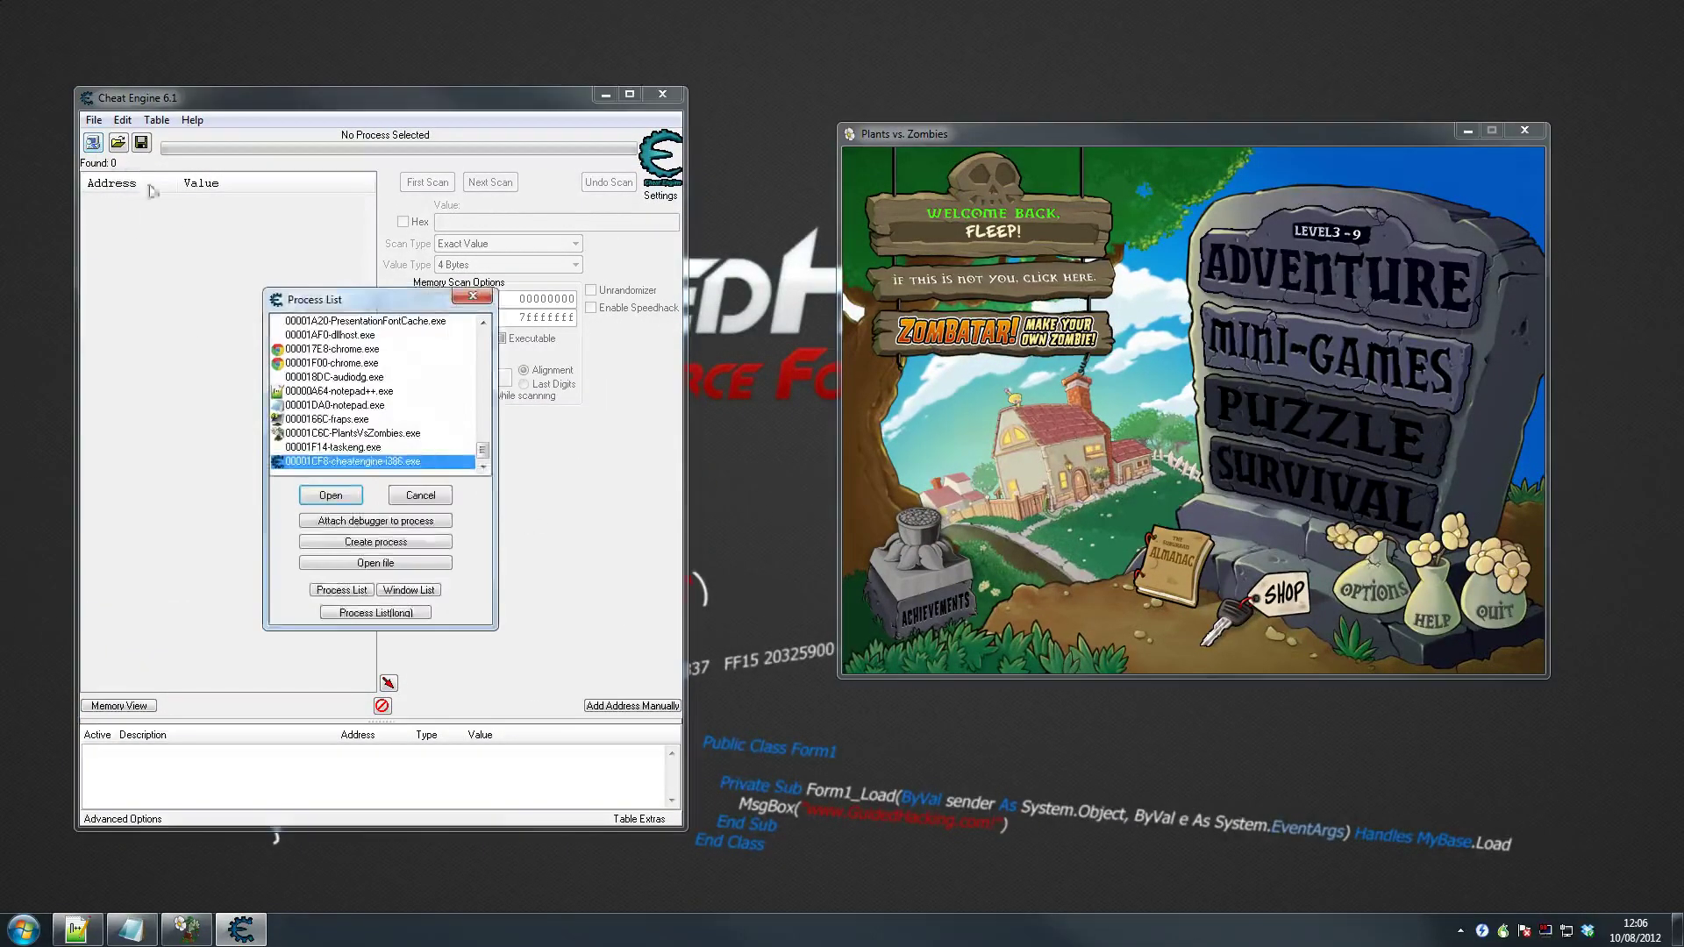
click(349, 435)
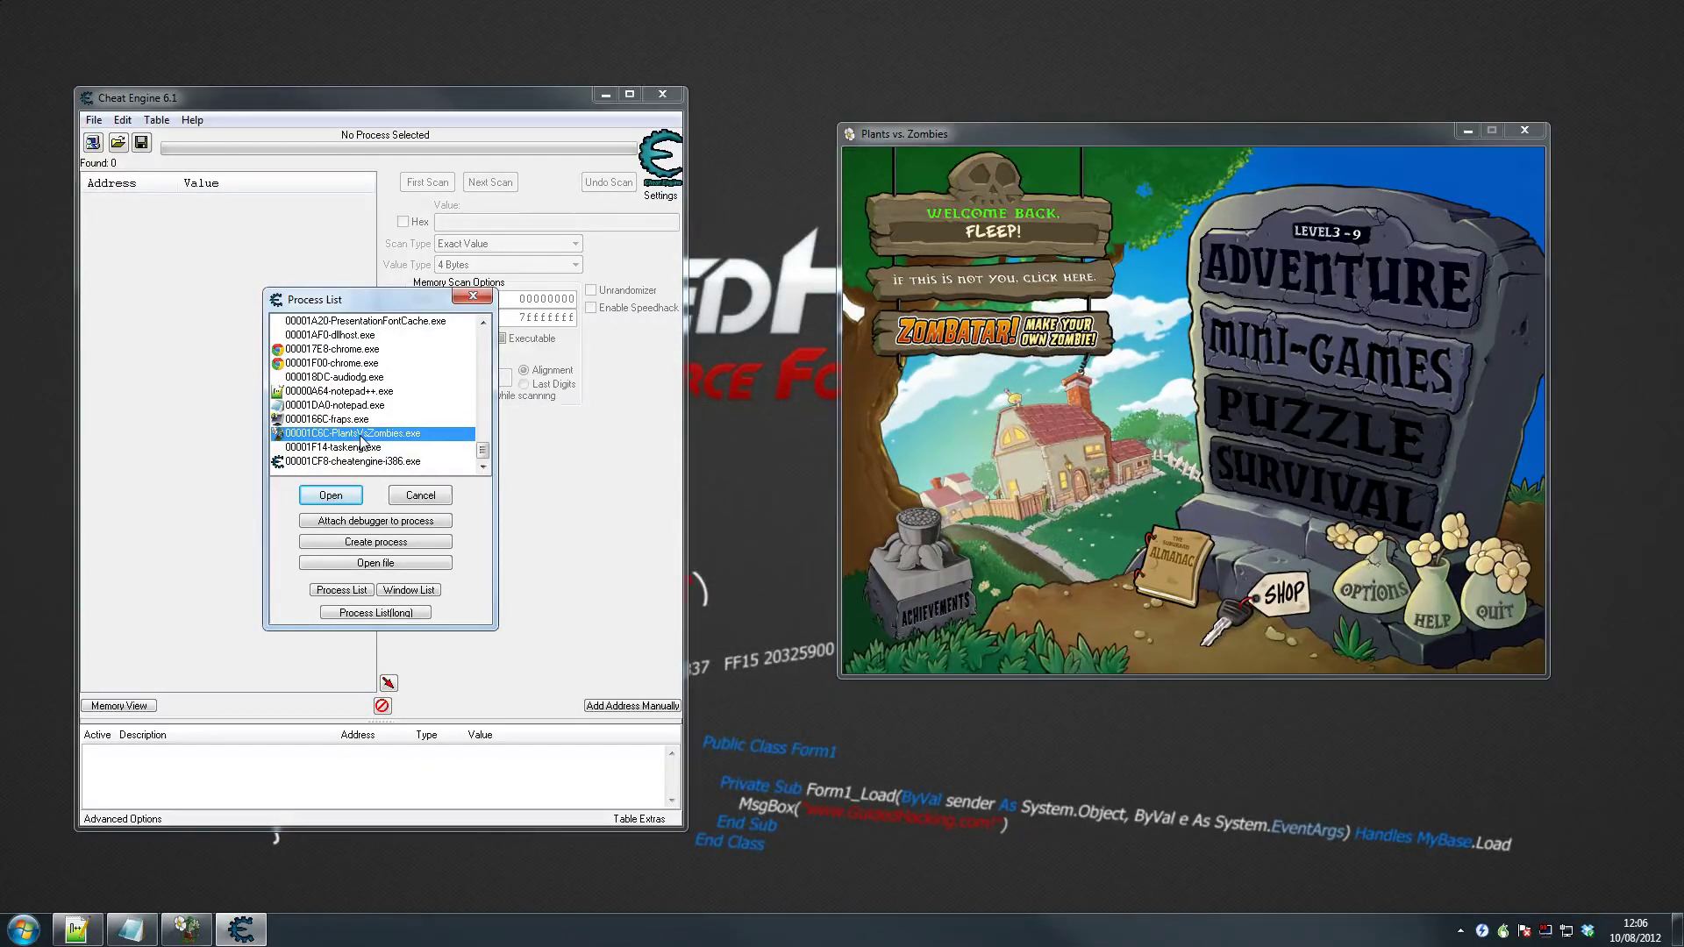
double_click(363, 441)
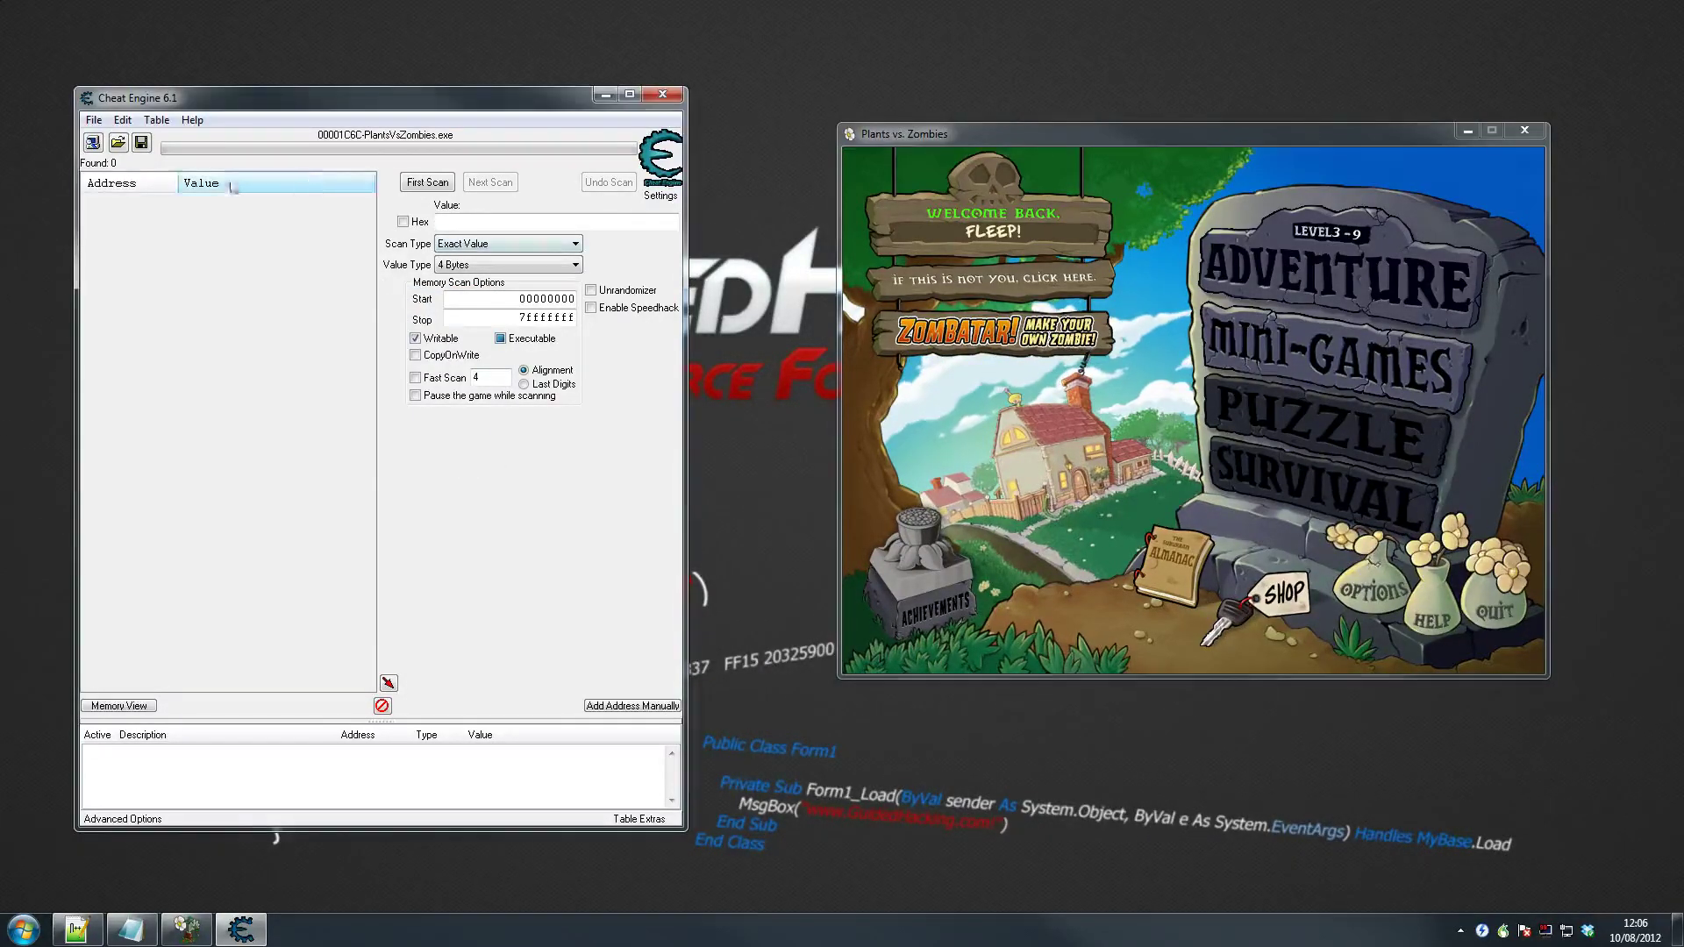
click(91, 144)
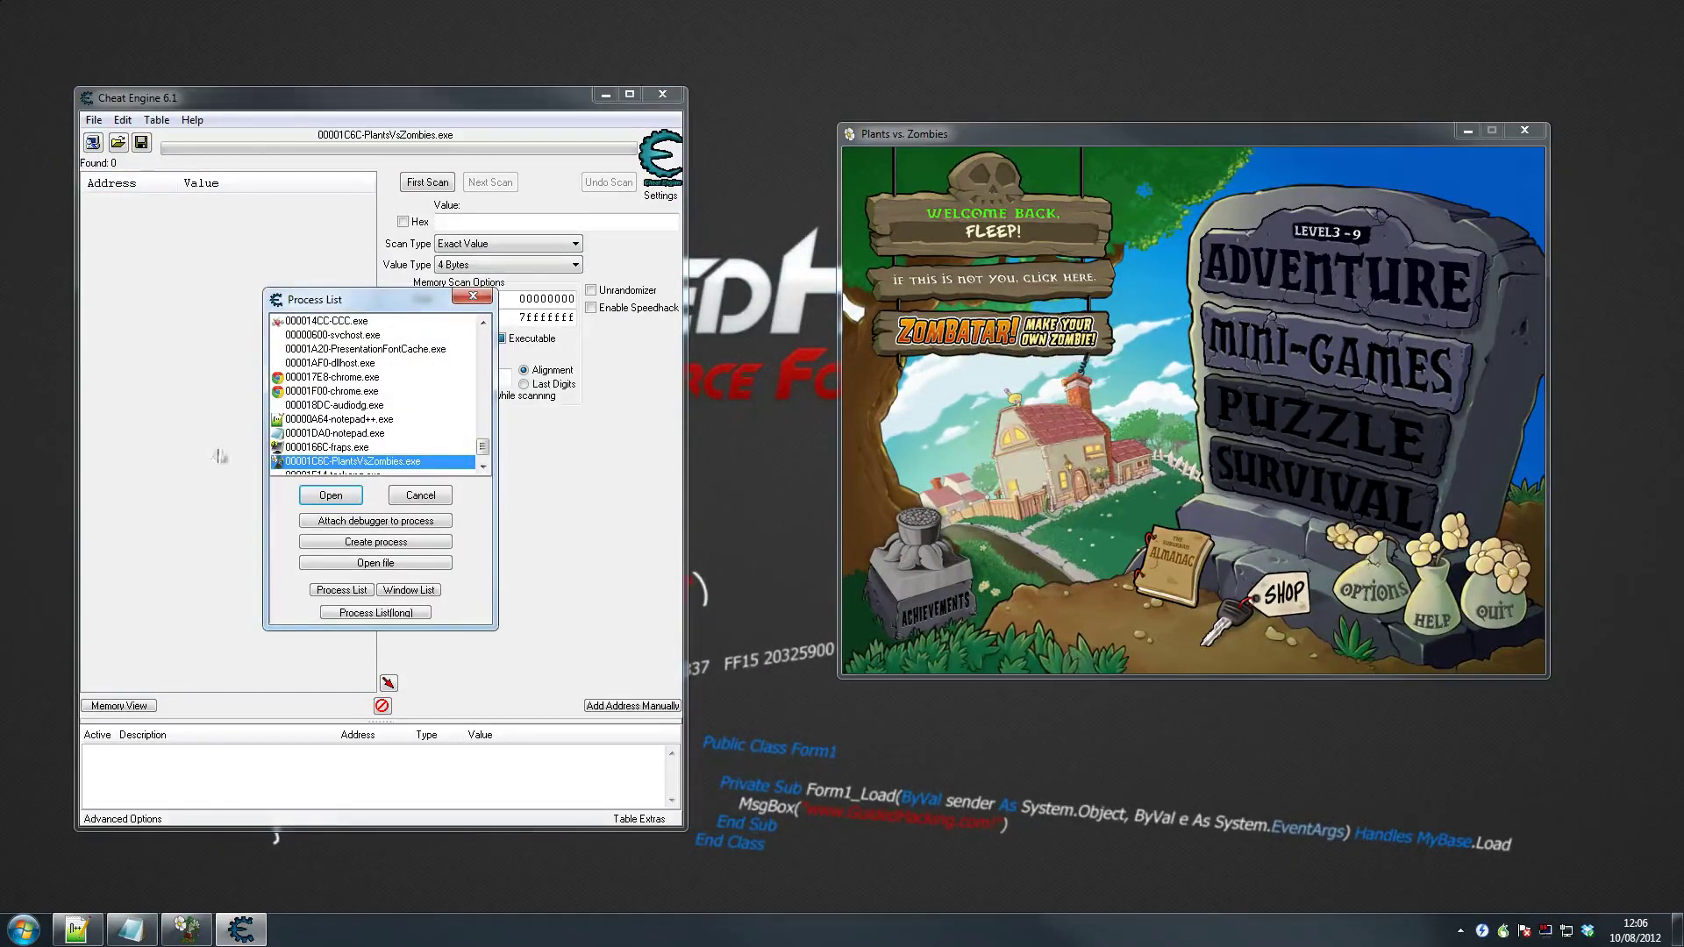
click(343, 492)
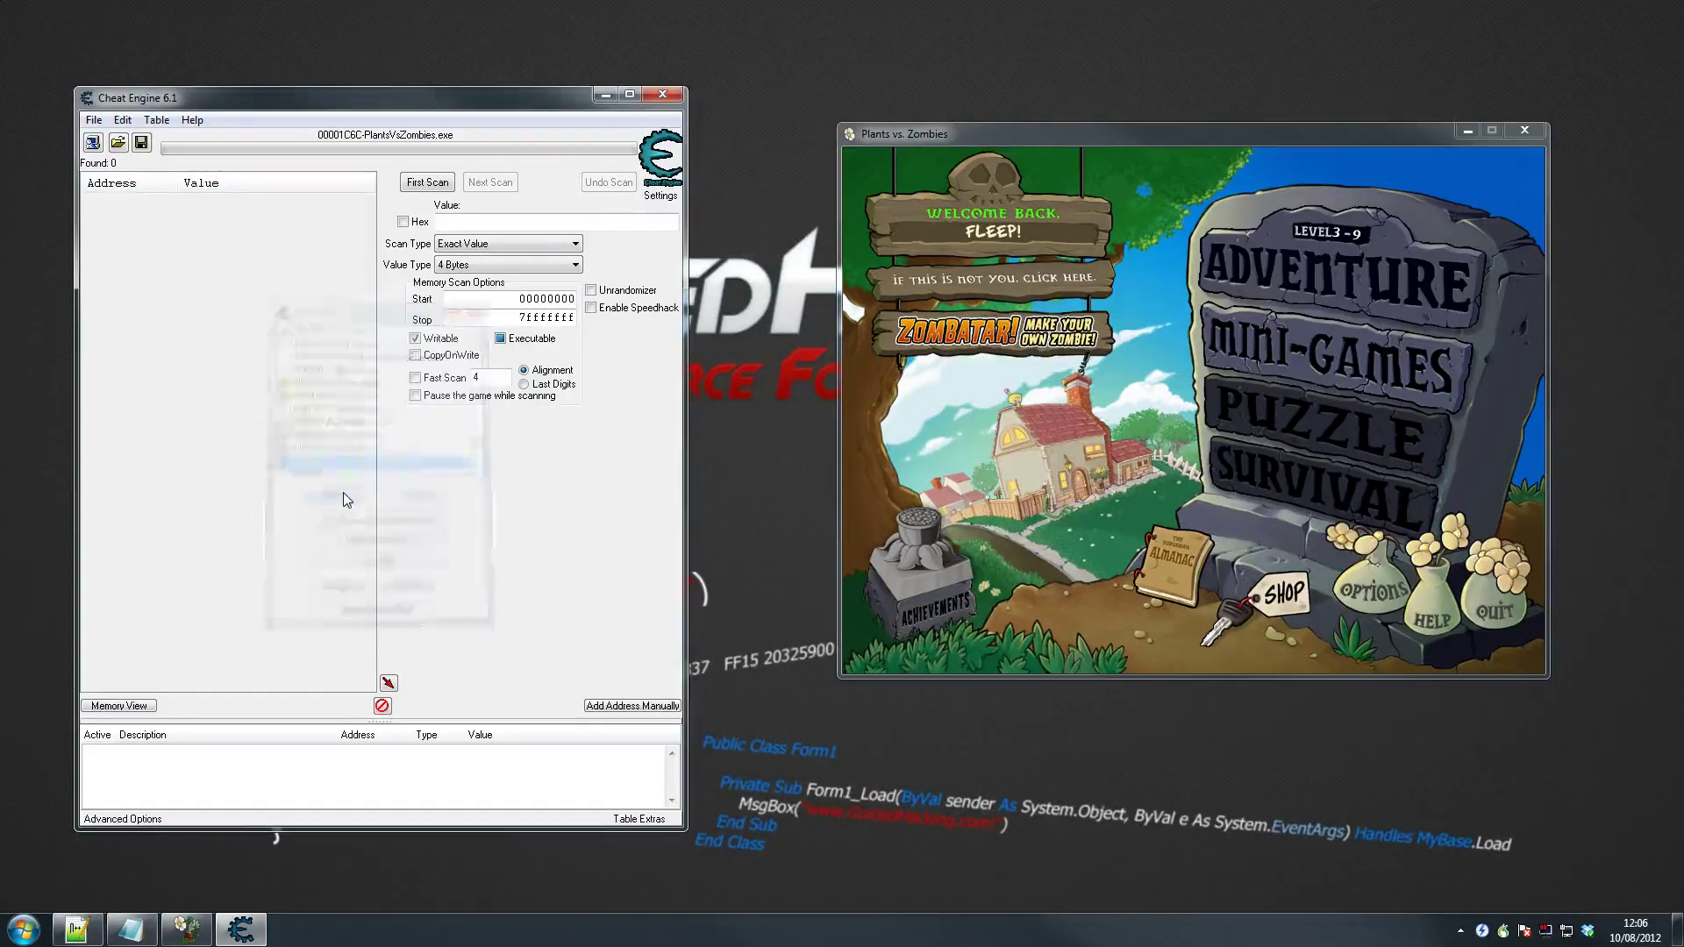
- Continue the saved Adventure game in Plants vs. Zombies, collect the sun on the lawn and pause the level
click(1333, 281)
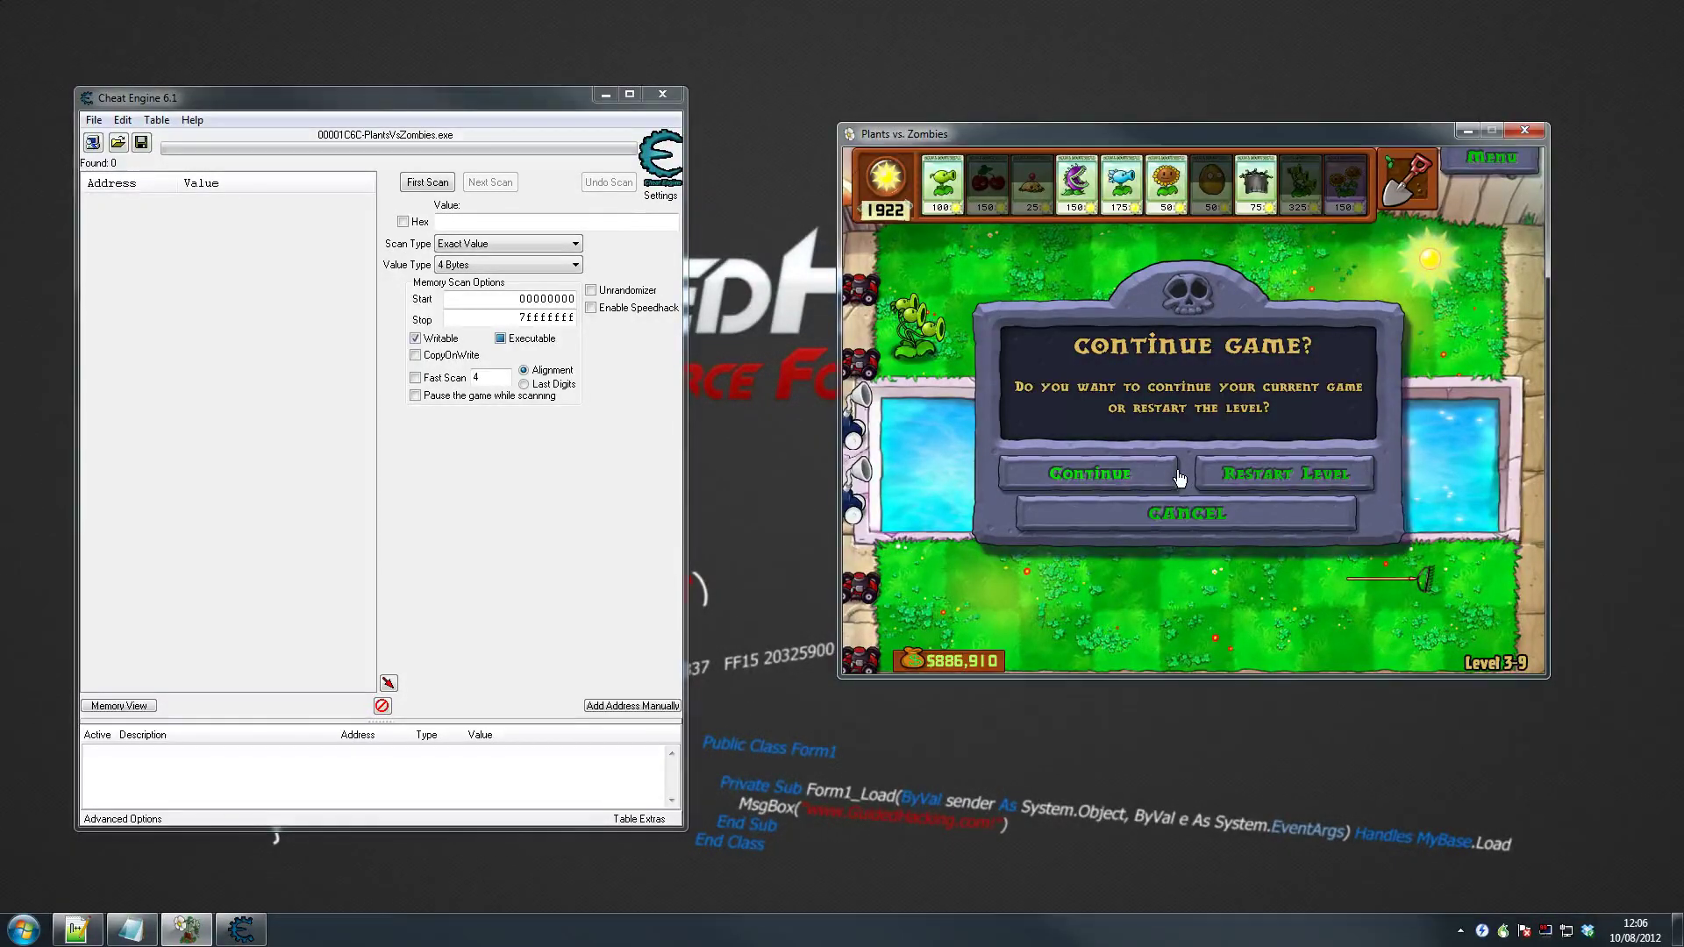
click(1153, 478)
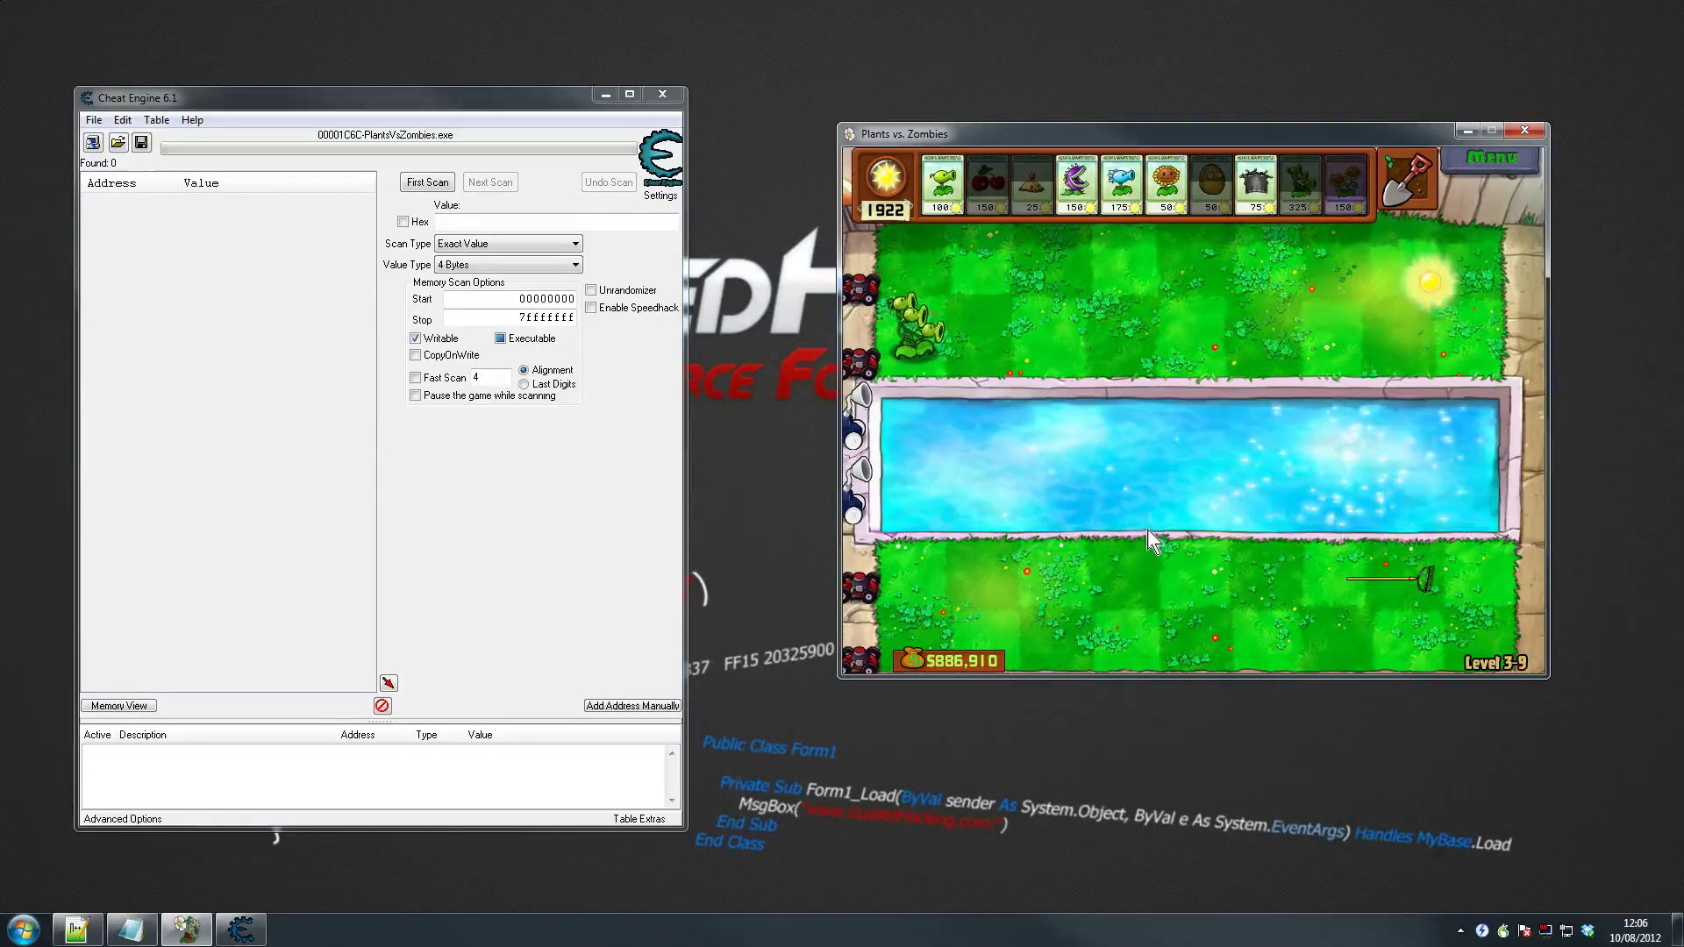
click(1428, 355)
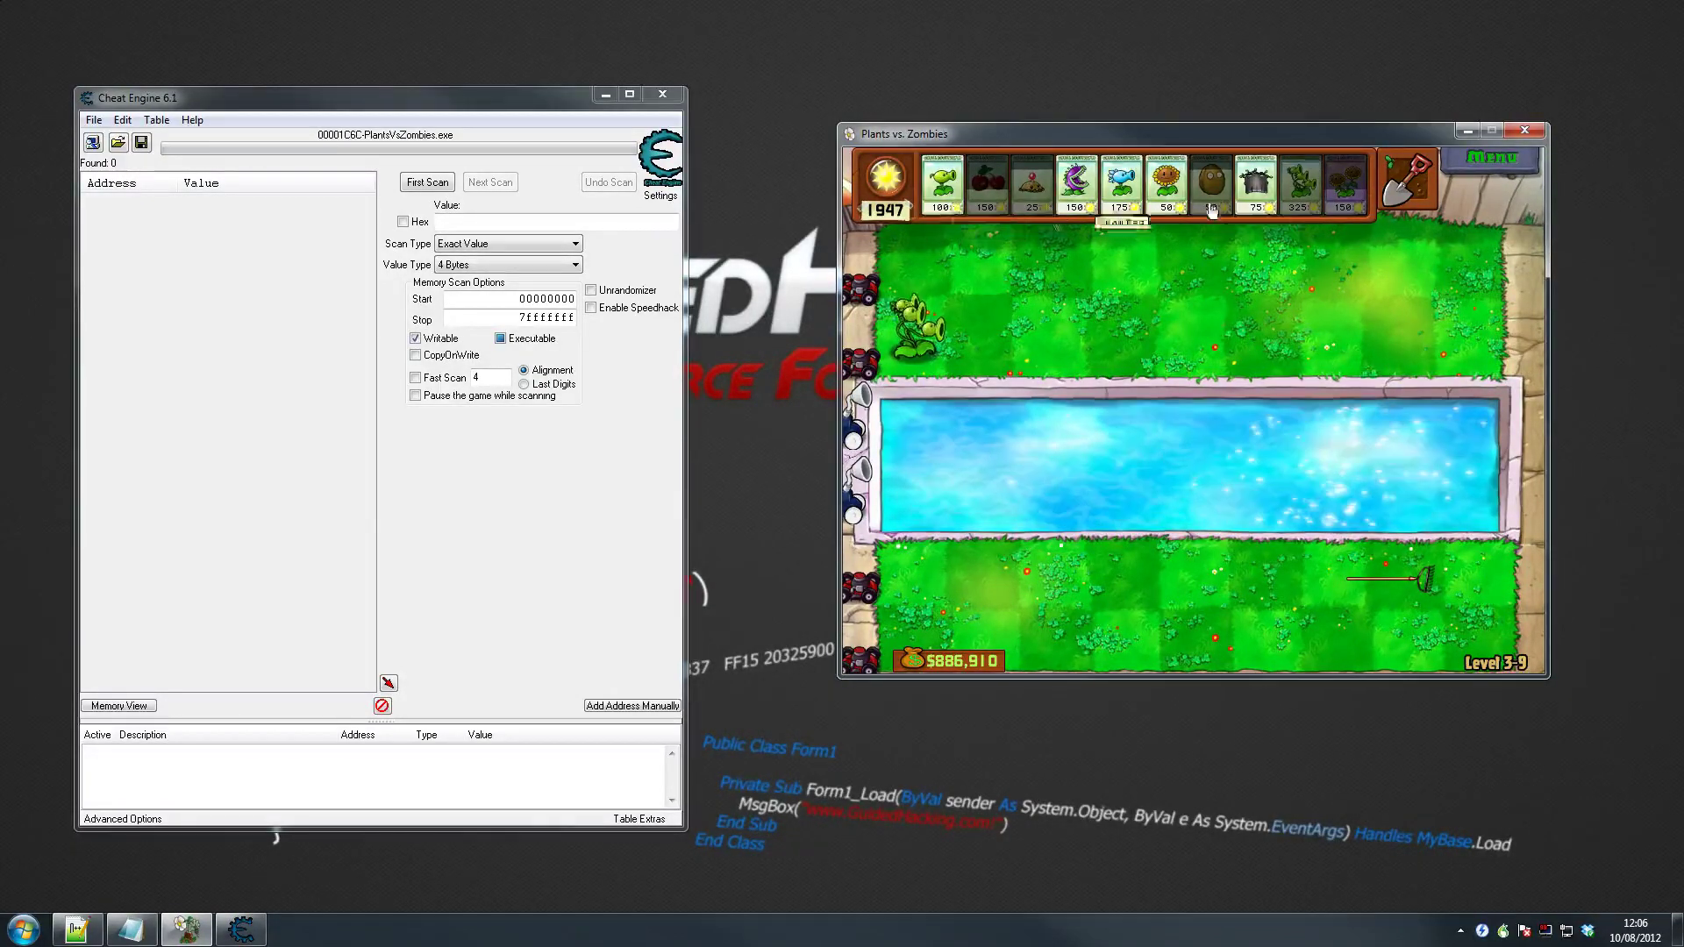
click(1507, 167)
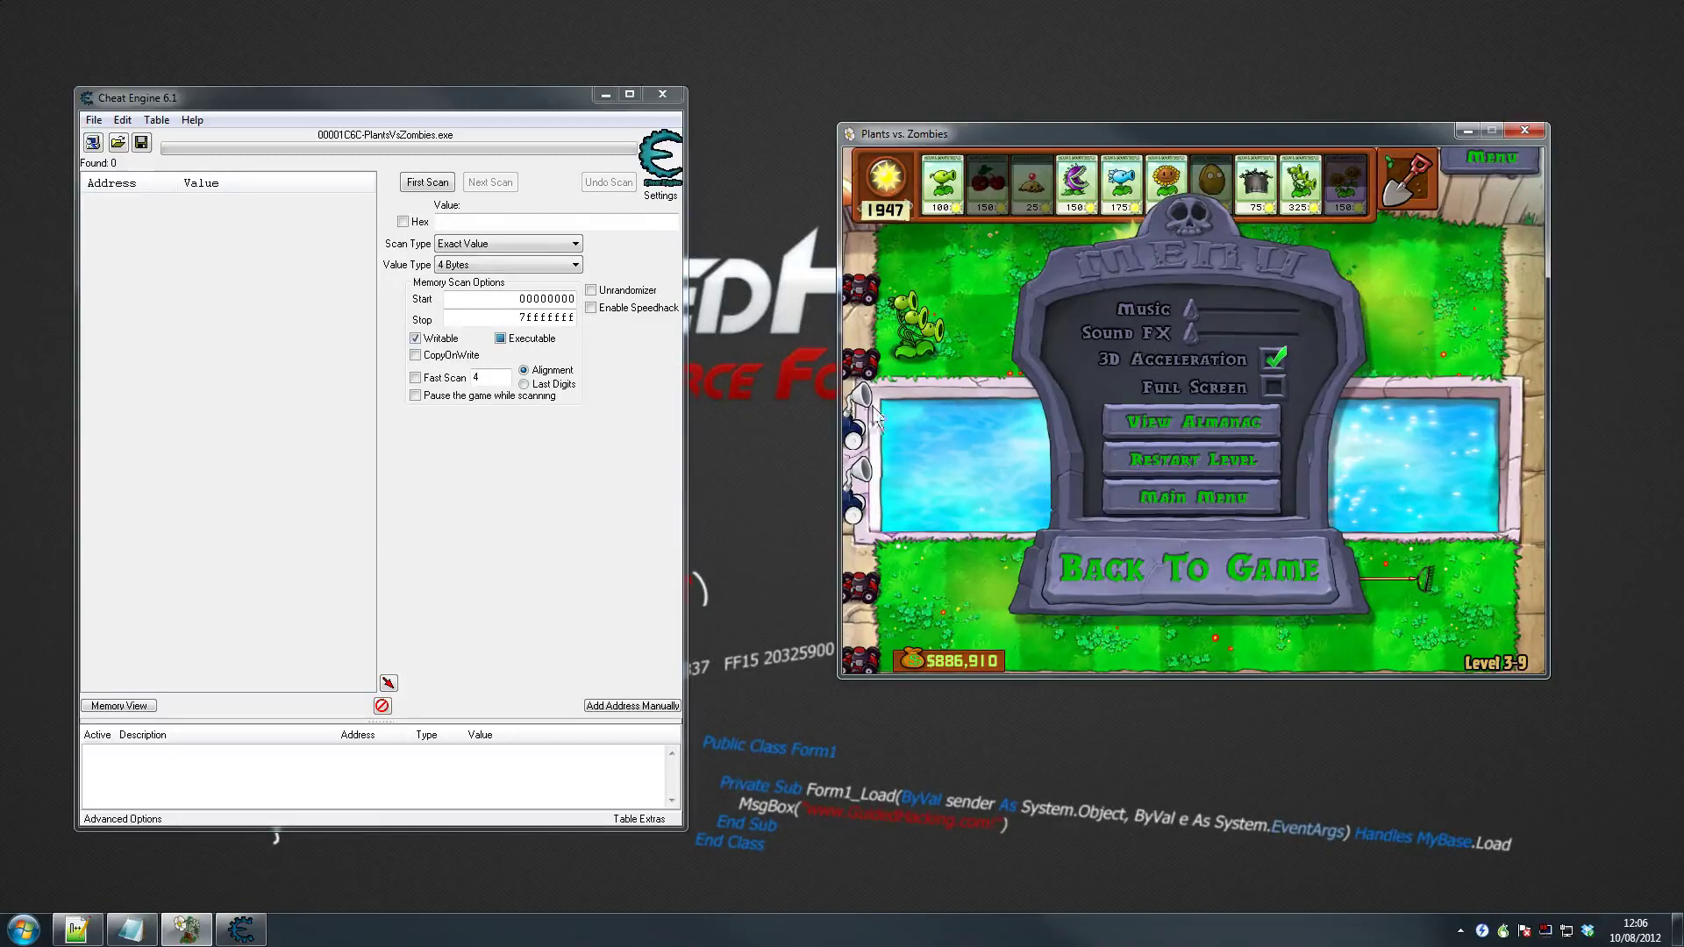
- Restart the current Adventure level and confirm the restart
click(531, 638)
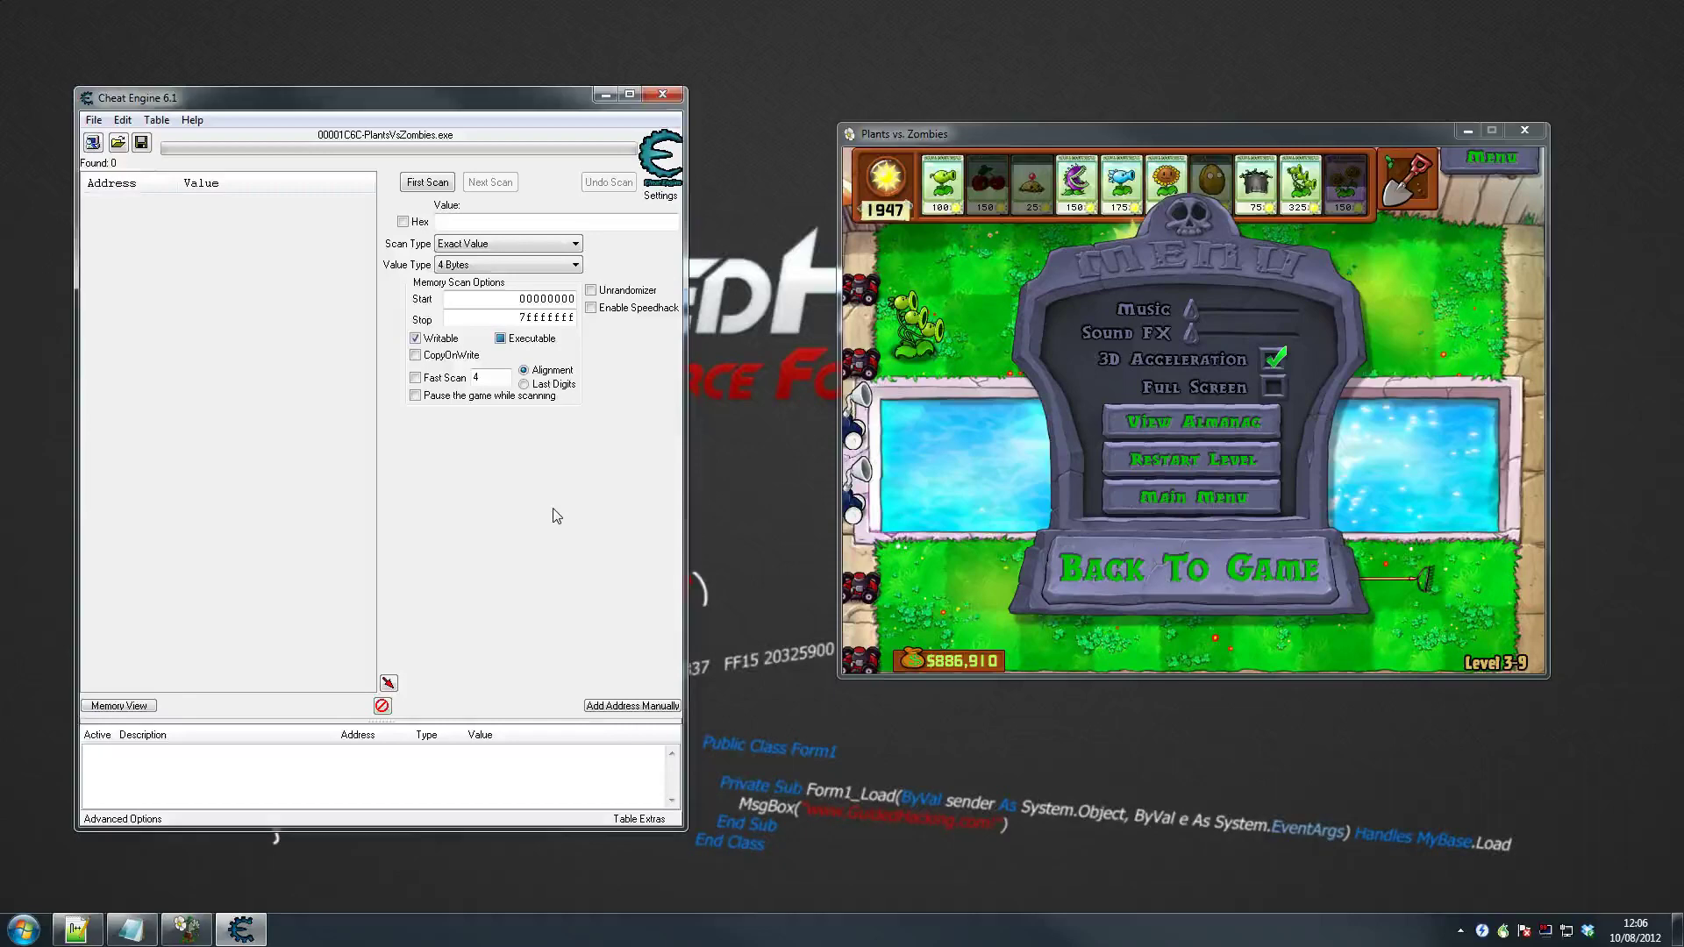
click(547, 223)
click(1172, 460)
click(1123, 493)
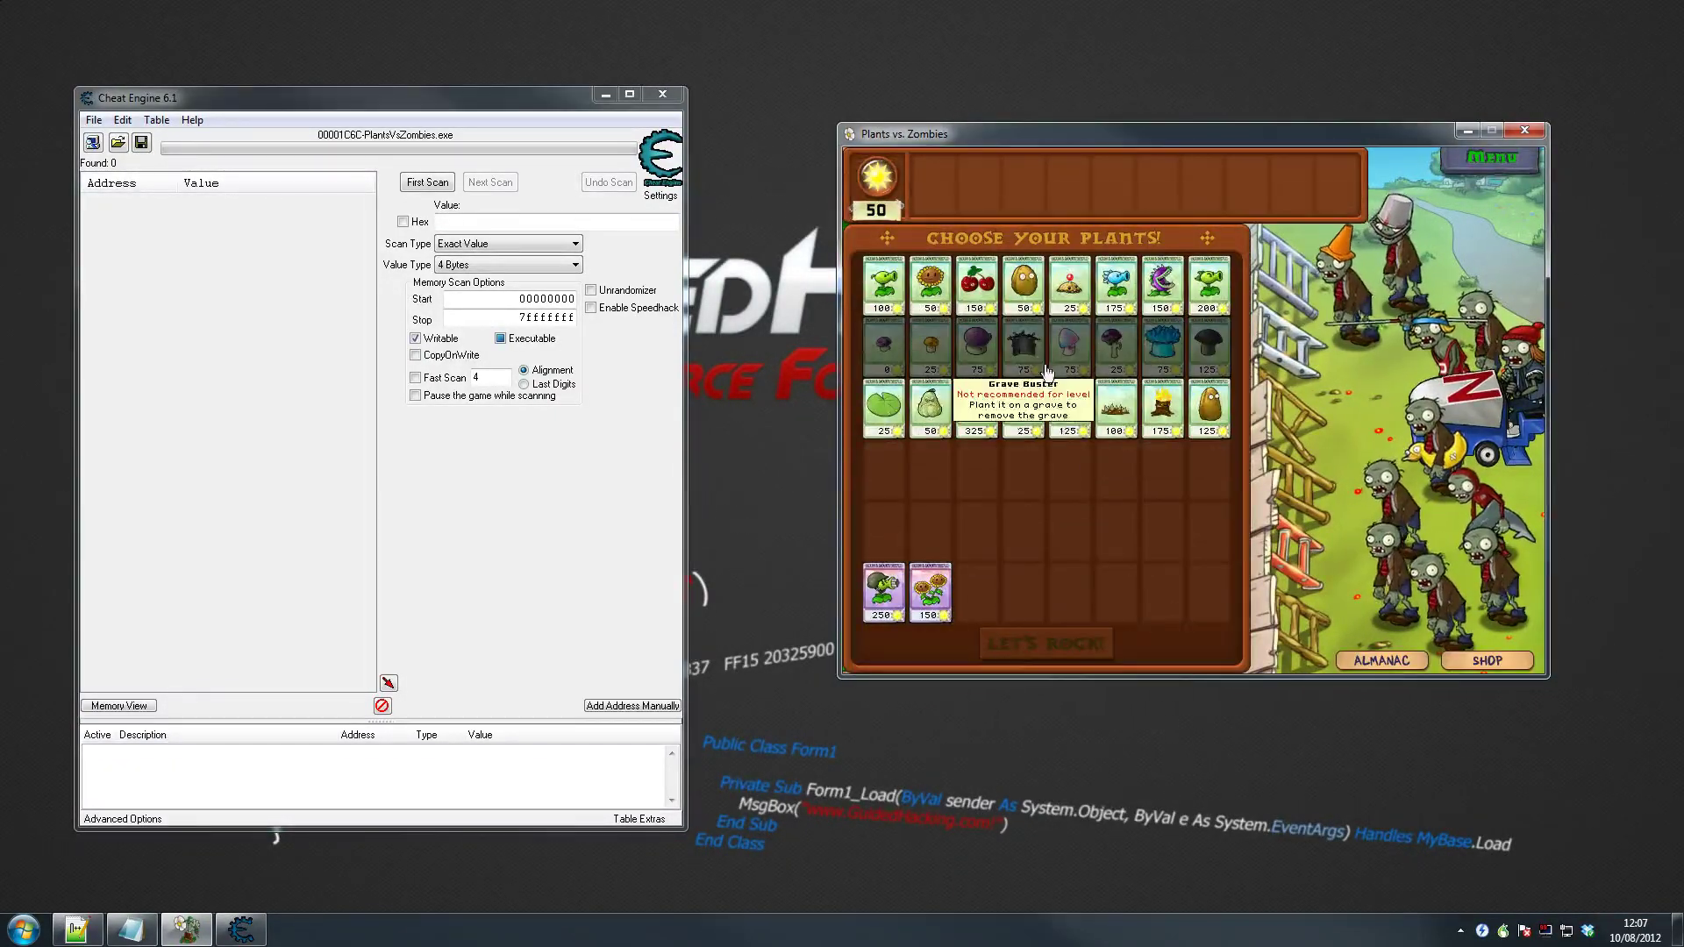
- Fill the seed tray with Sunflower, Peashooter, Cherry Bomb, Potato Mine, Wall-nut, Squash, Lily Pad, Threepeater, Tangle Kelp and Snow Pea, and start the level
click(939, 294)
click(884, 283)
click(976, 283)
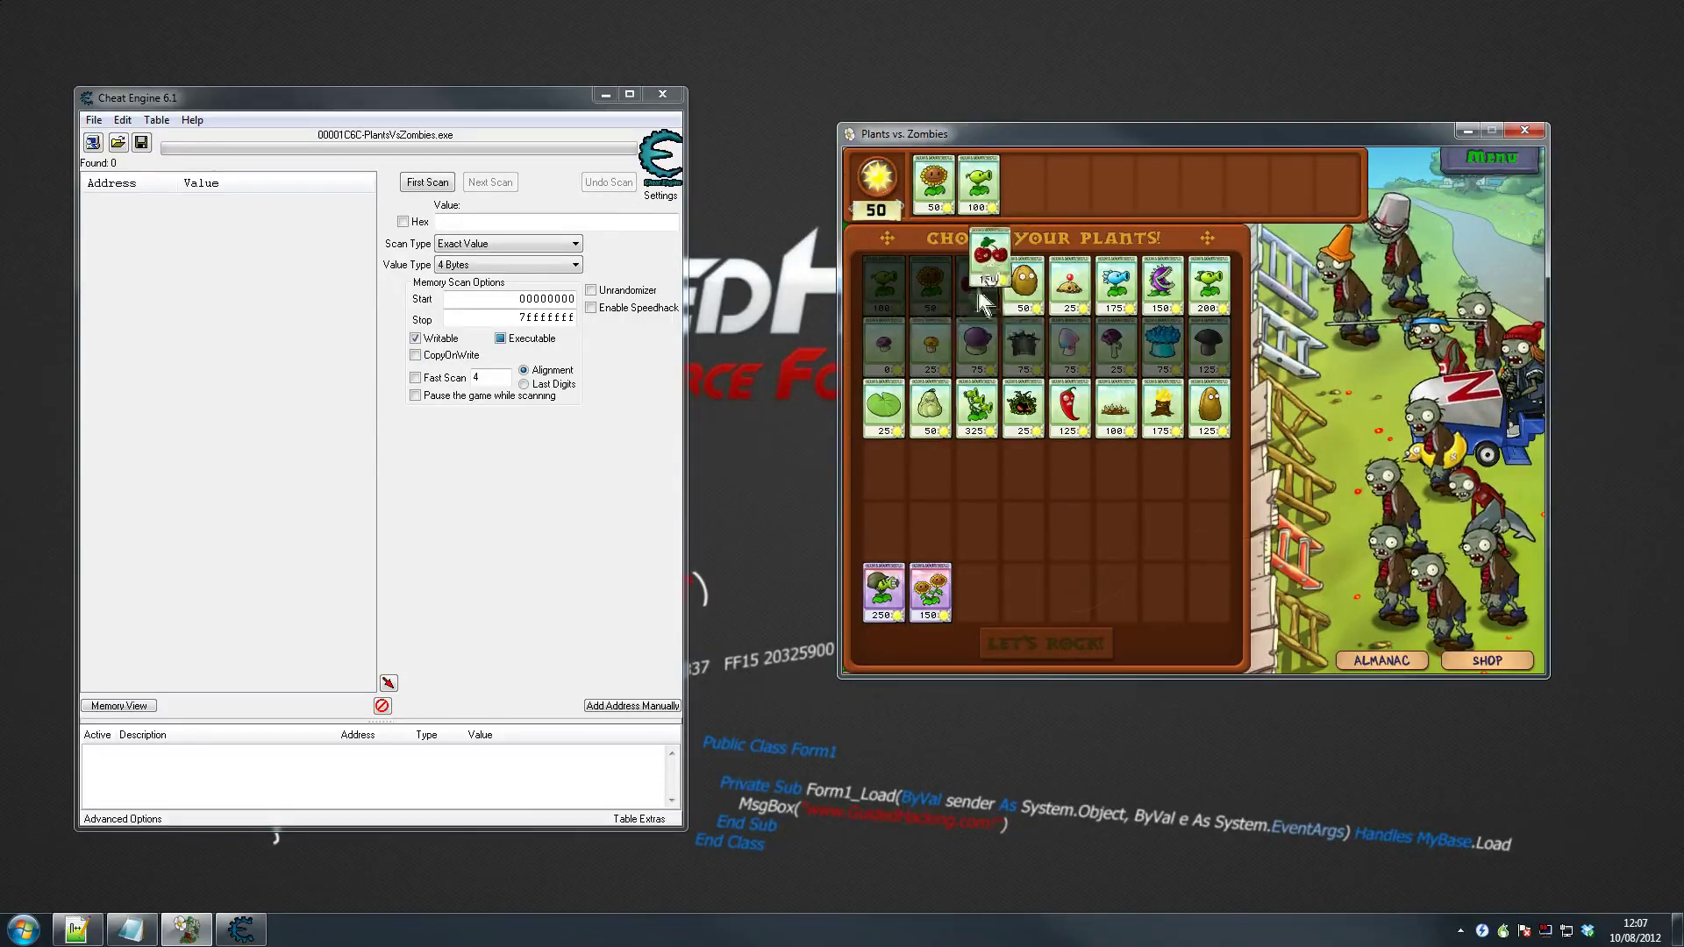
click(1069, 283)
click(1042, 299)
click(930, 405)
click(896, 408)
click(985, 414)
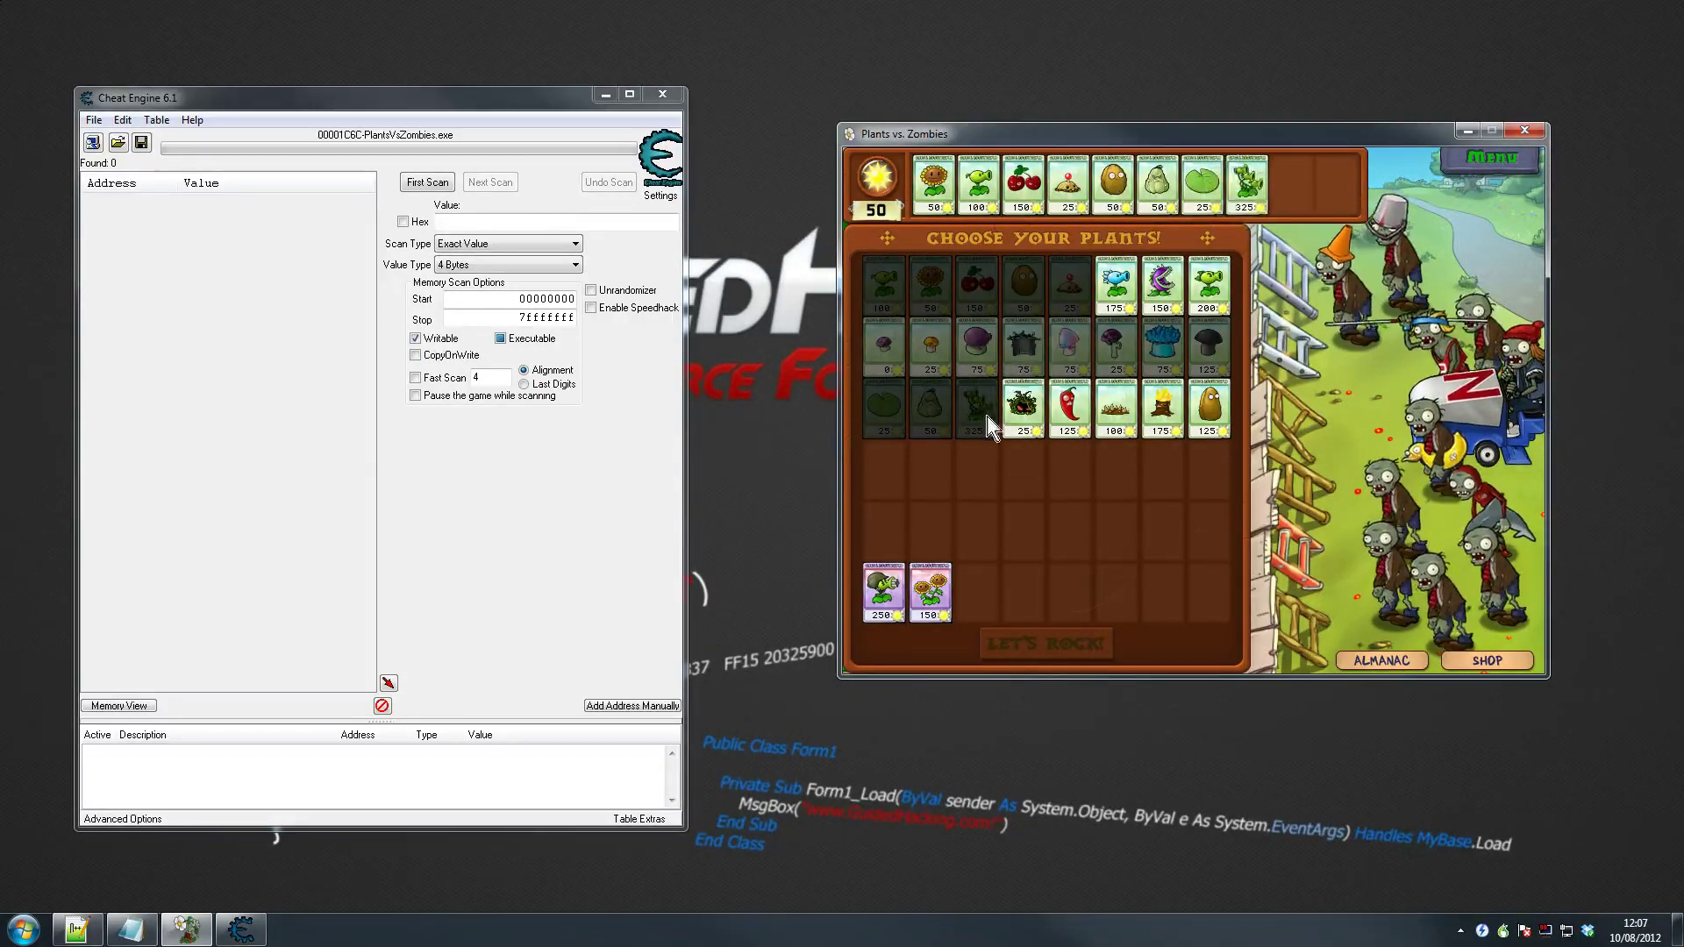
click(1018, 421)
click(1113, 289)
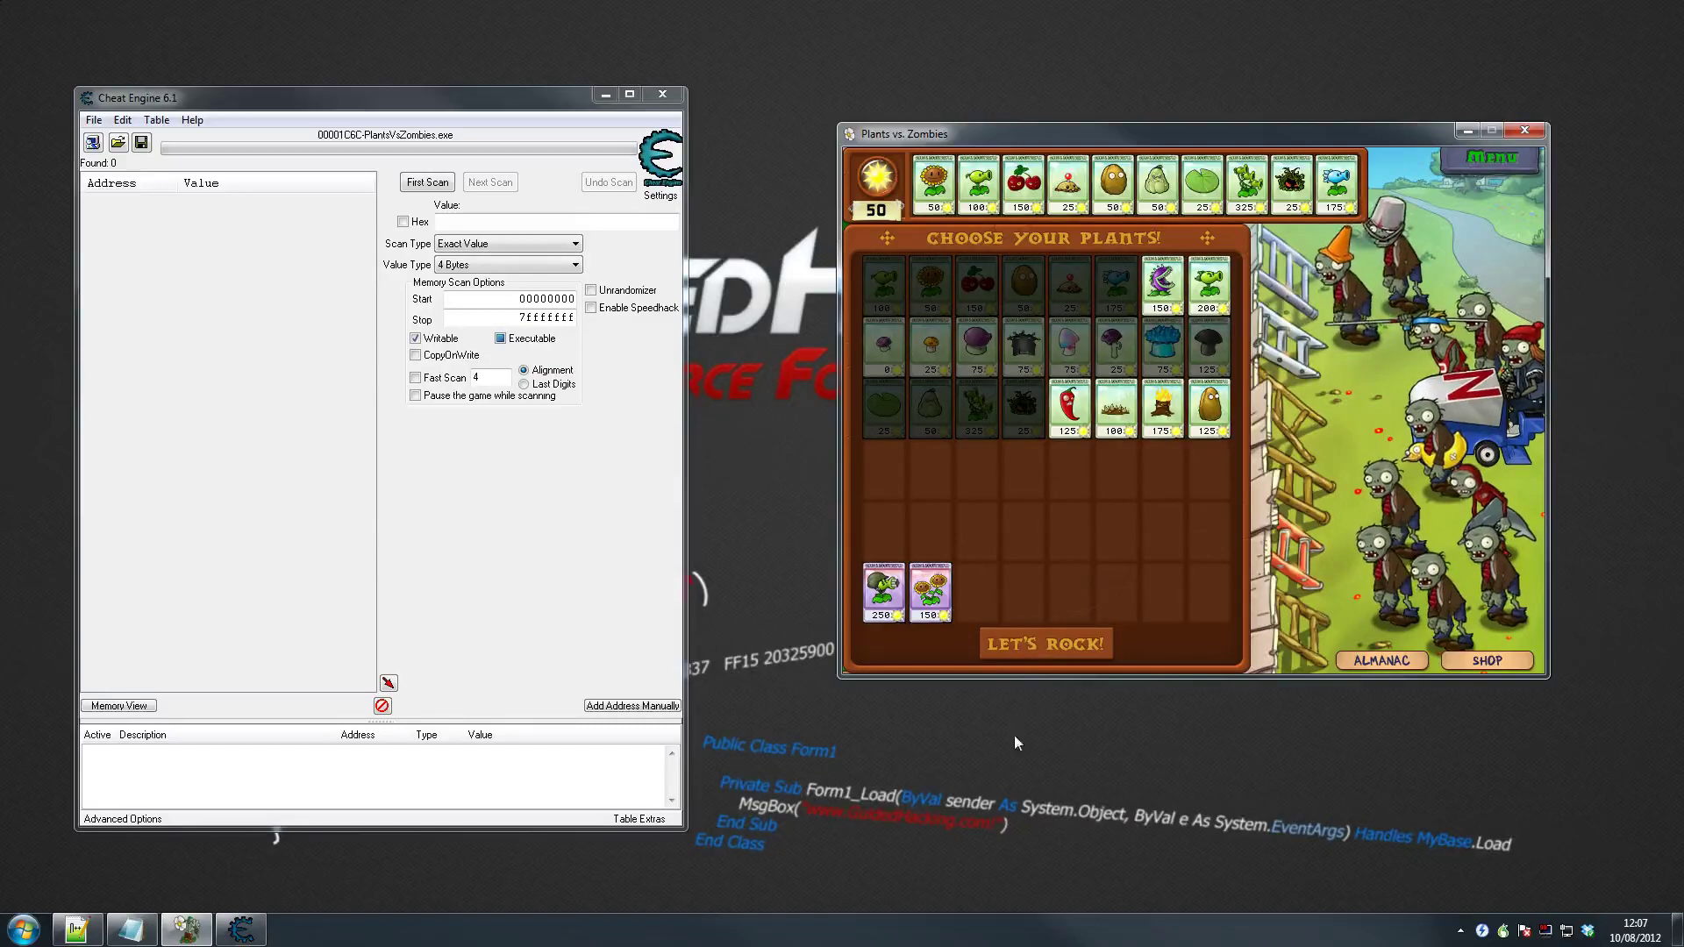
click(1044, 649)
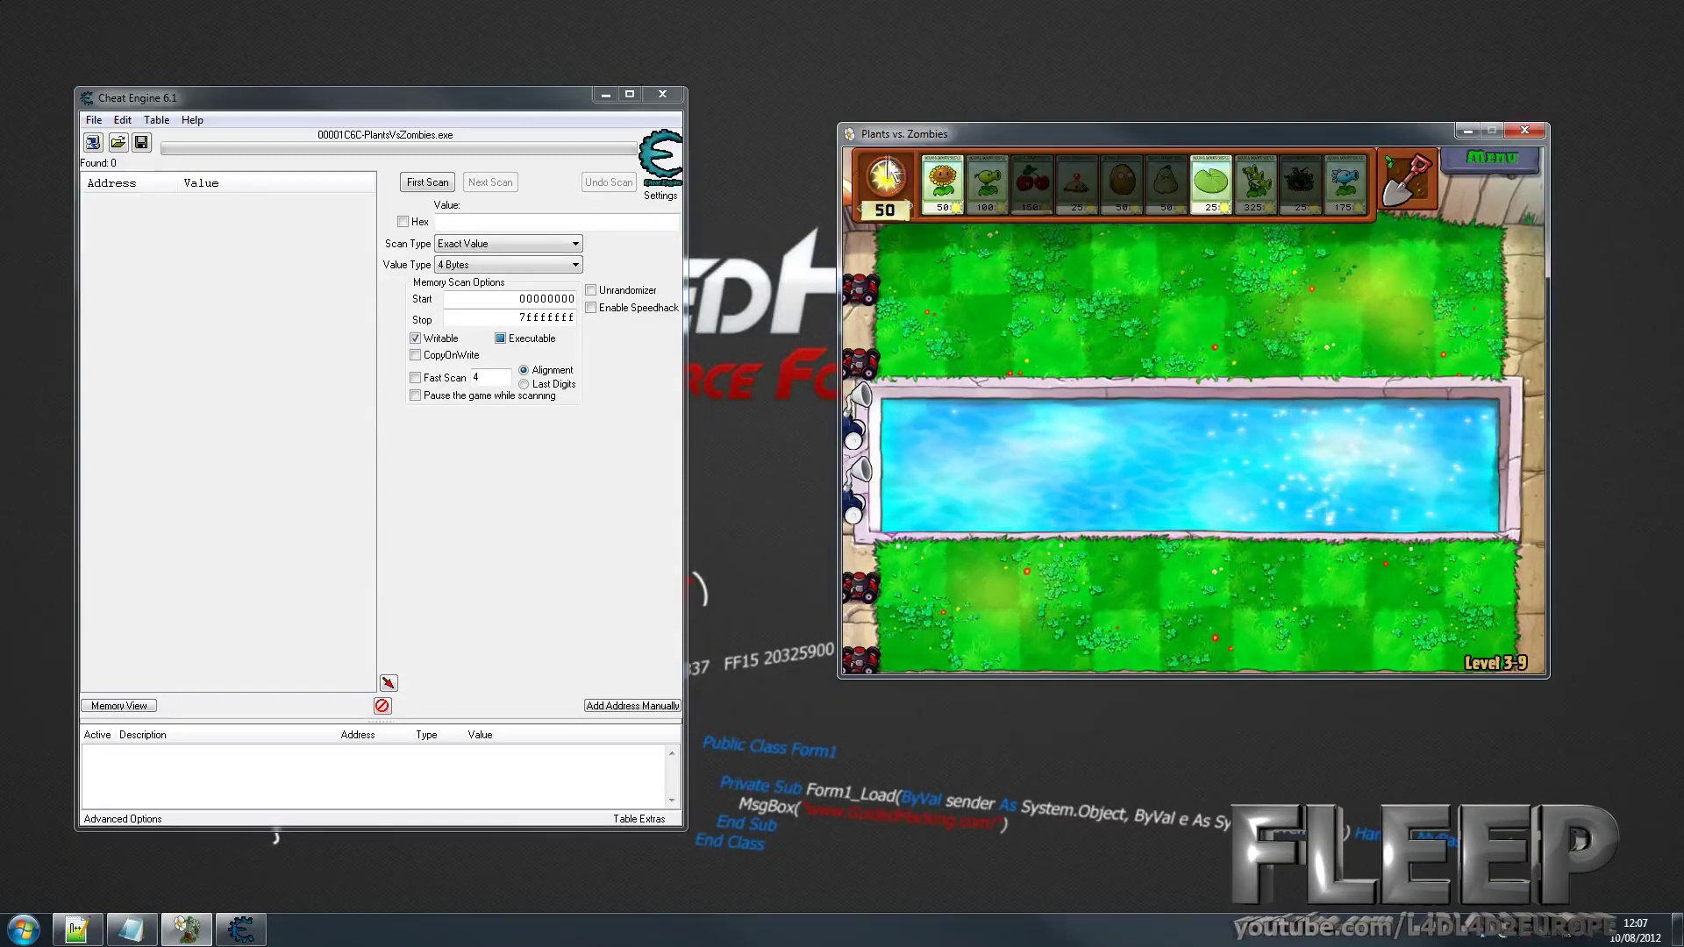
- Pause the level and run a first scan in Cheat Engine for the exact 4-byte sun value 50
click(1456, 167)
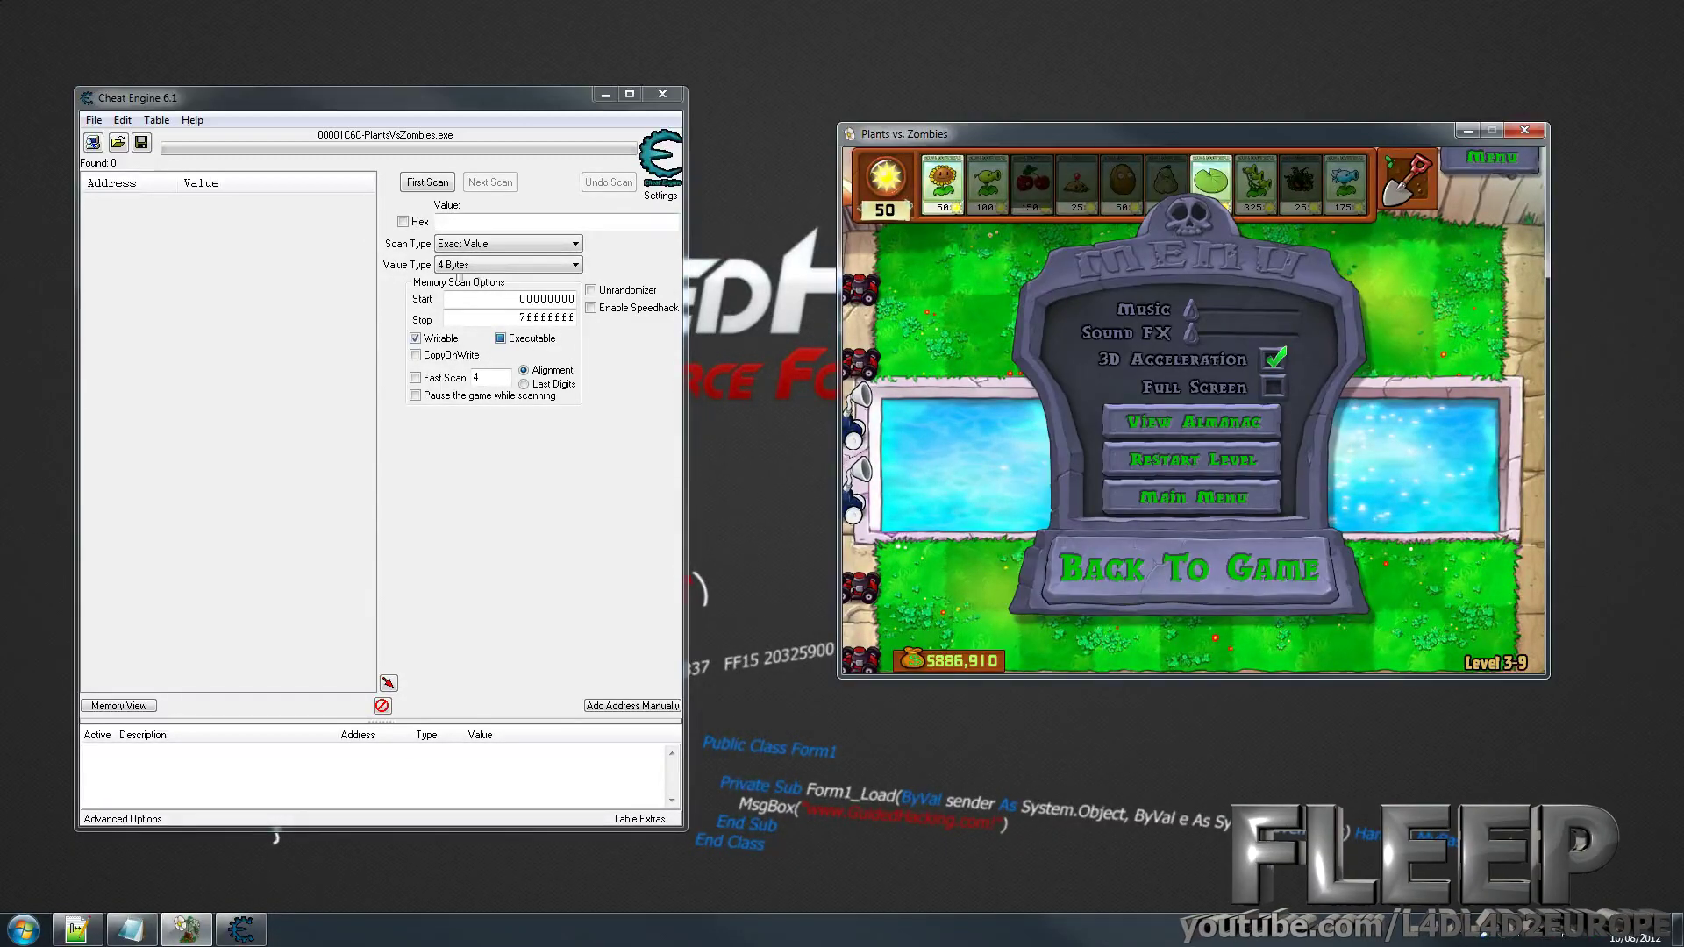
click(425, 232)
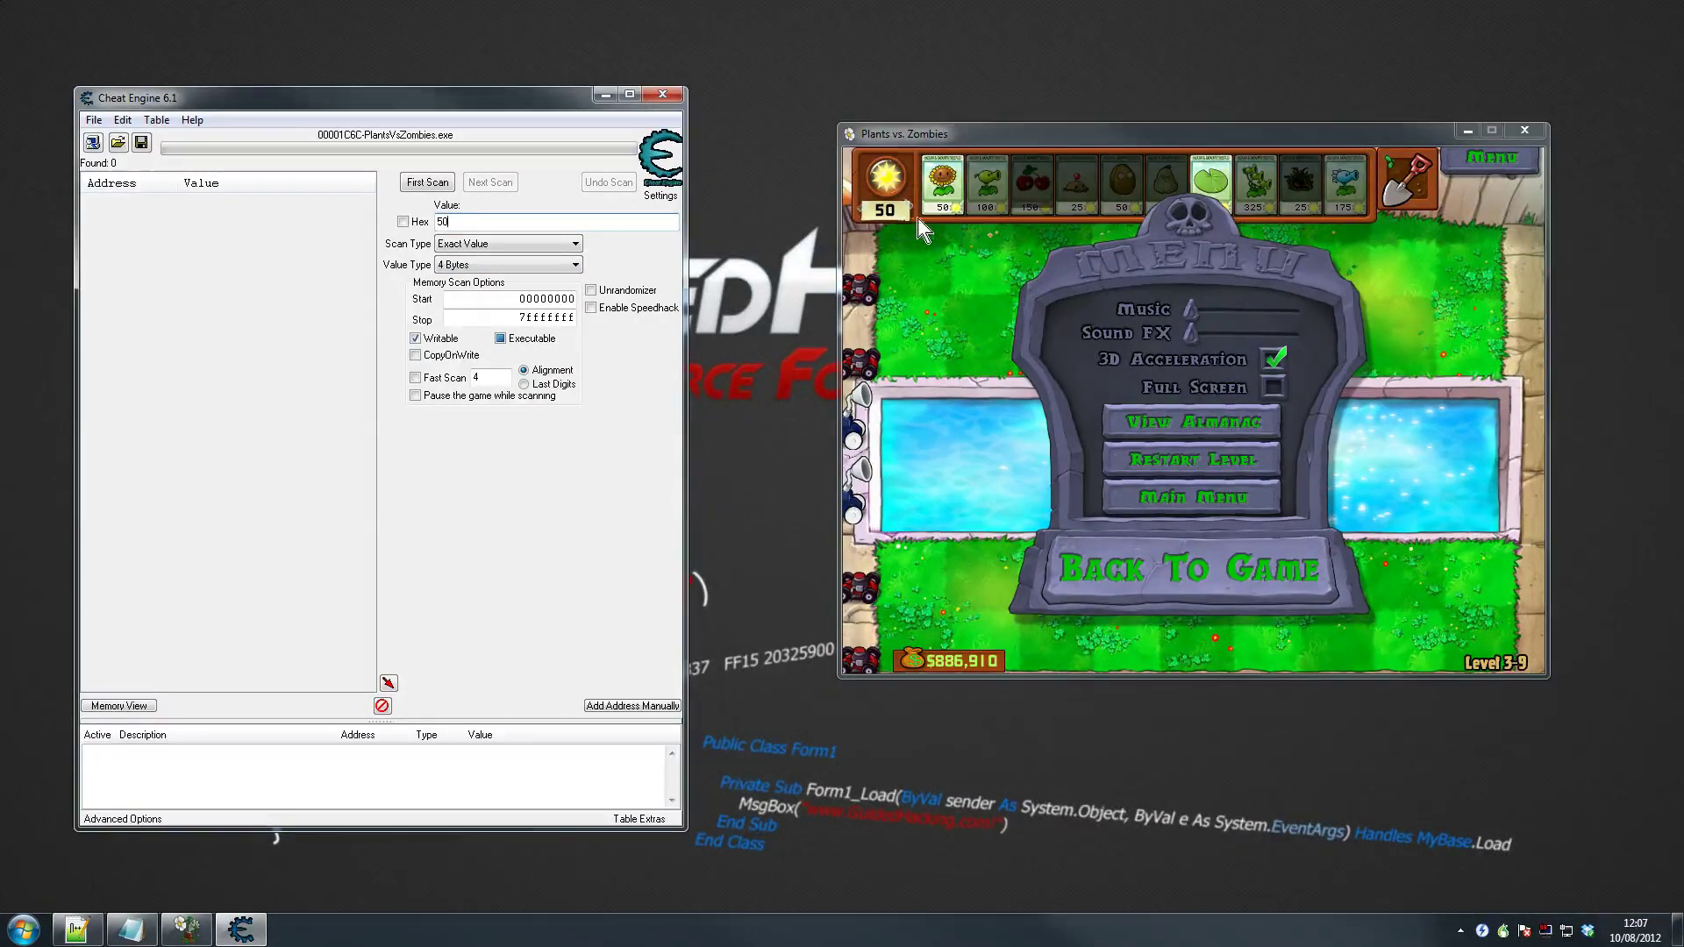
click(446, 188)
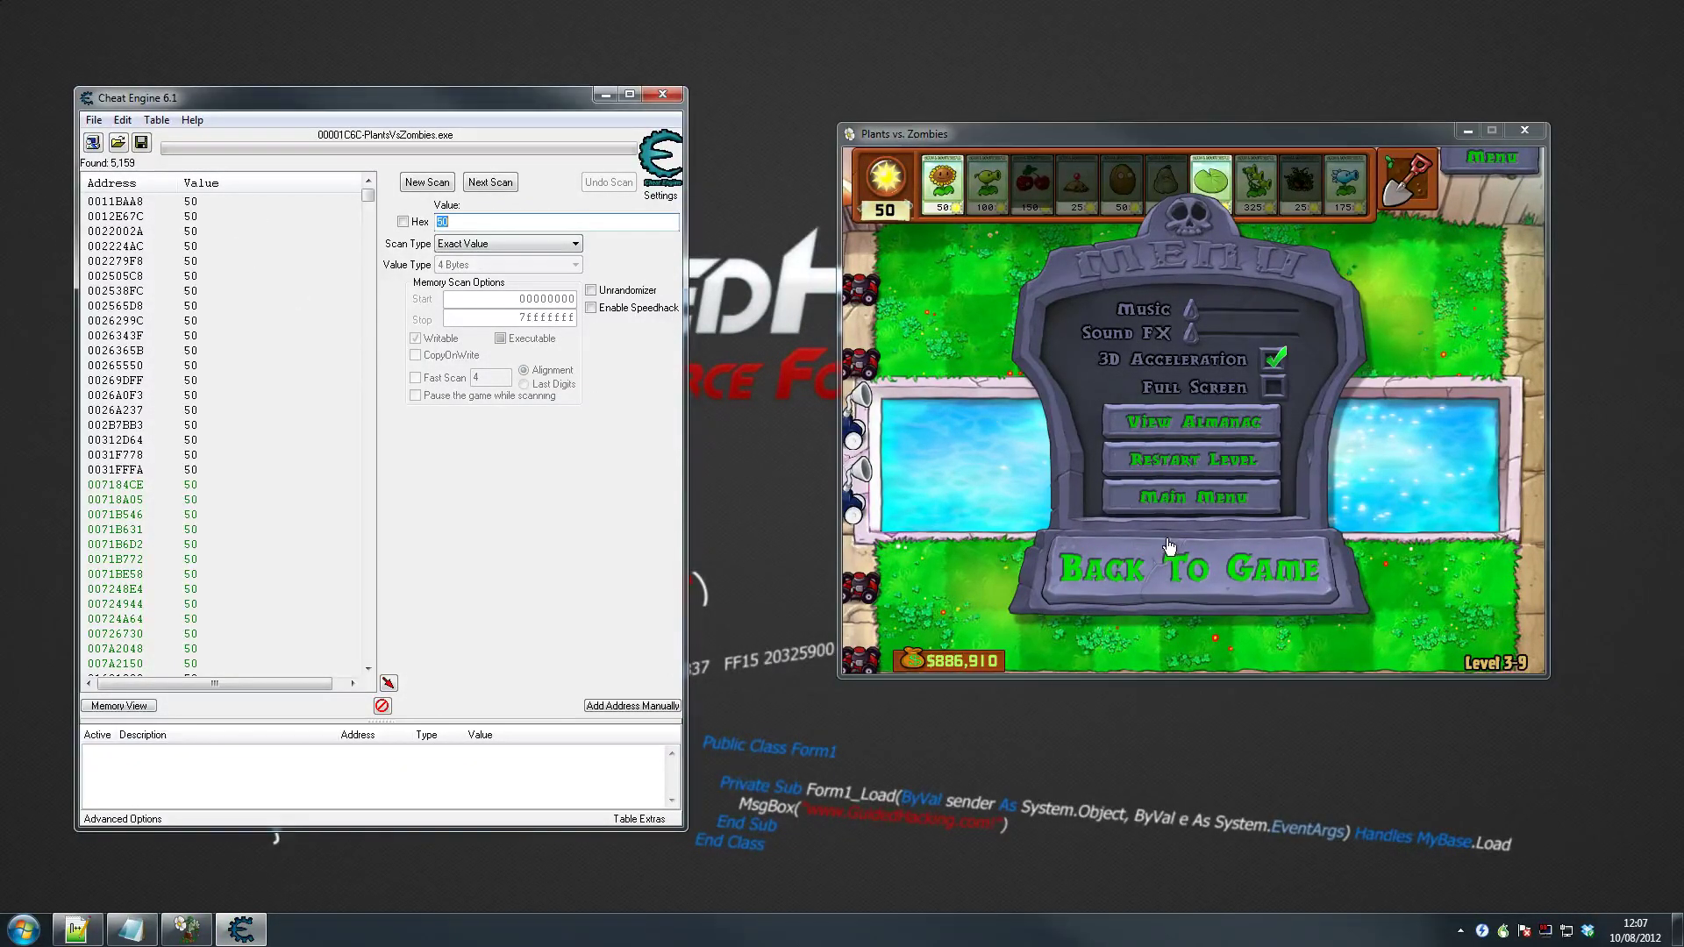
- Return to the game and spend sun by planting a Sunflower on the upper-left lawn tile
click(1177, 570)
click(943, 185)
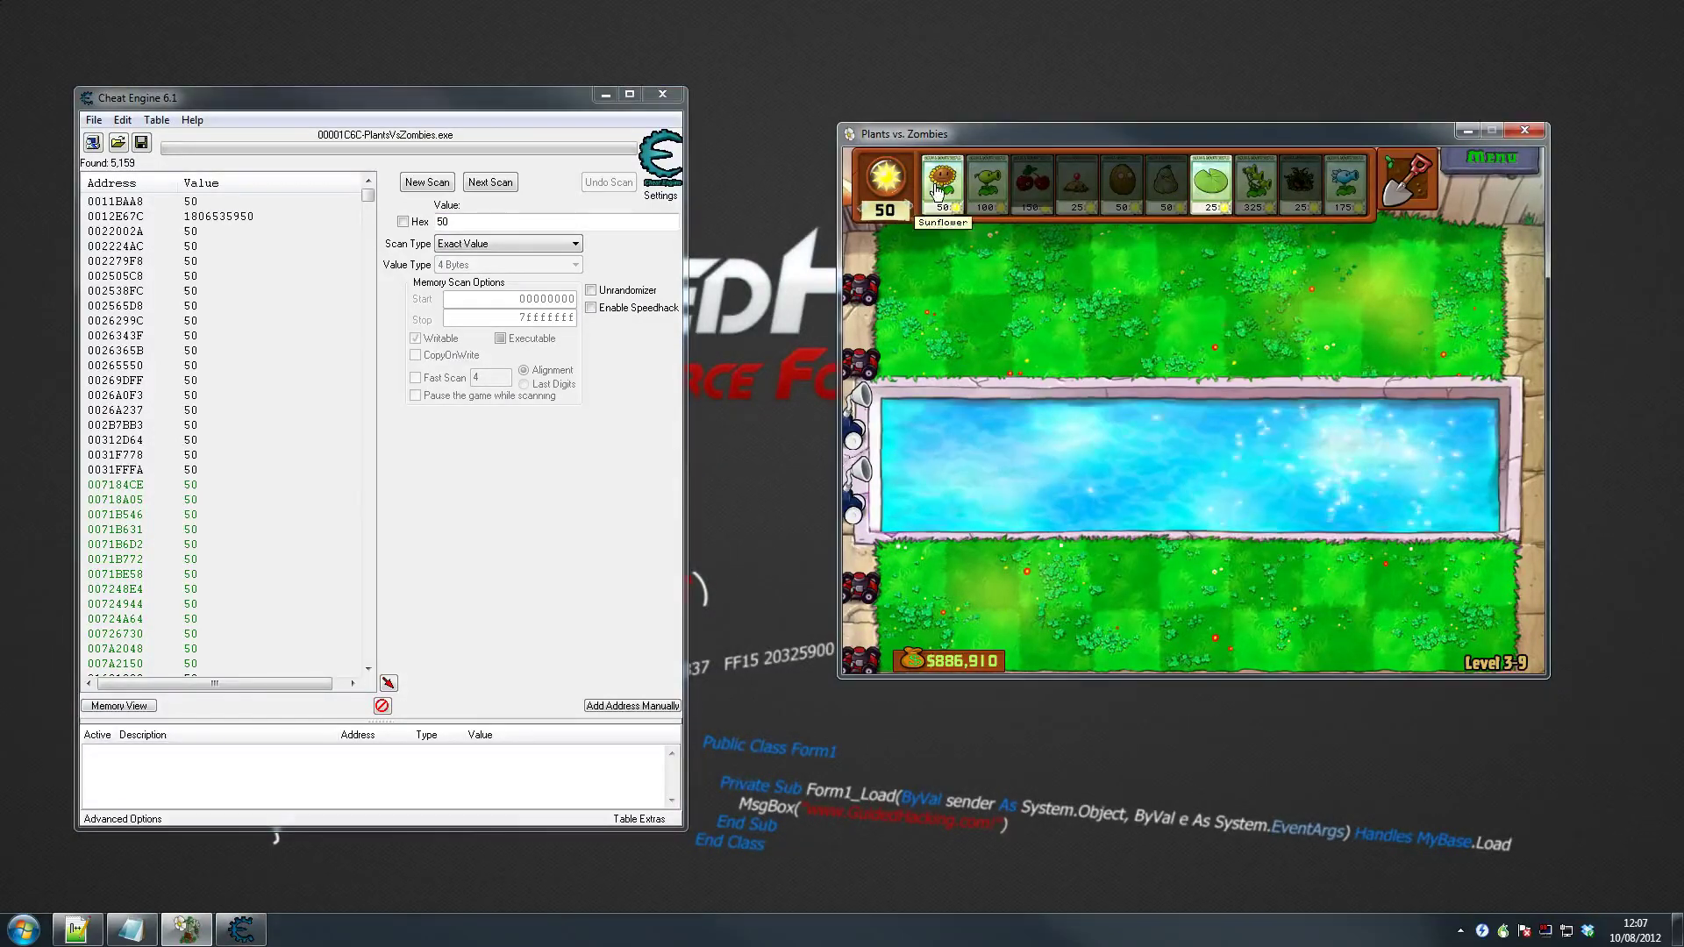
click(912, 264)
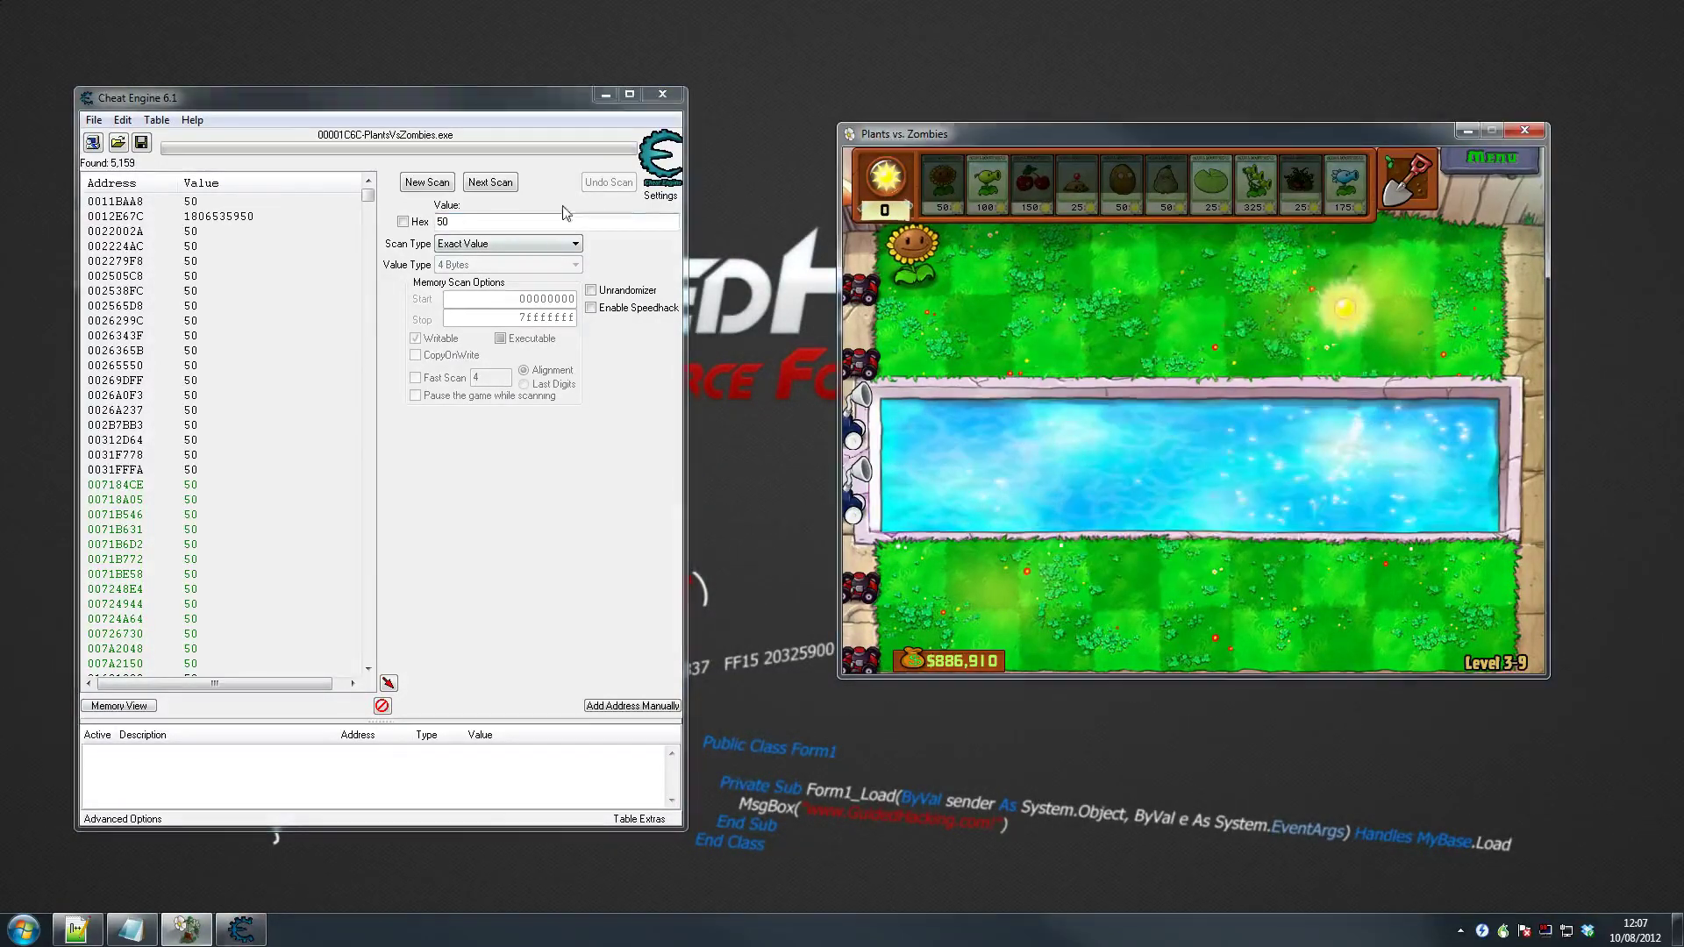
- Narrow the found addresses in Cheat Engine with a next scan for the exact value 0
click(561, 221)
text(0)
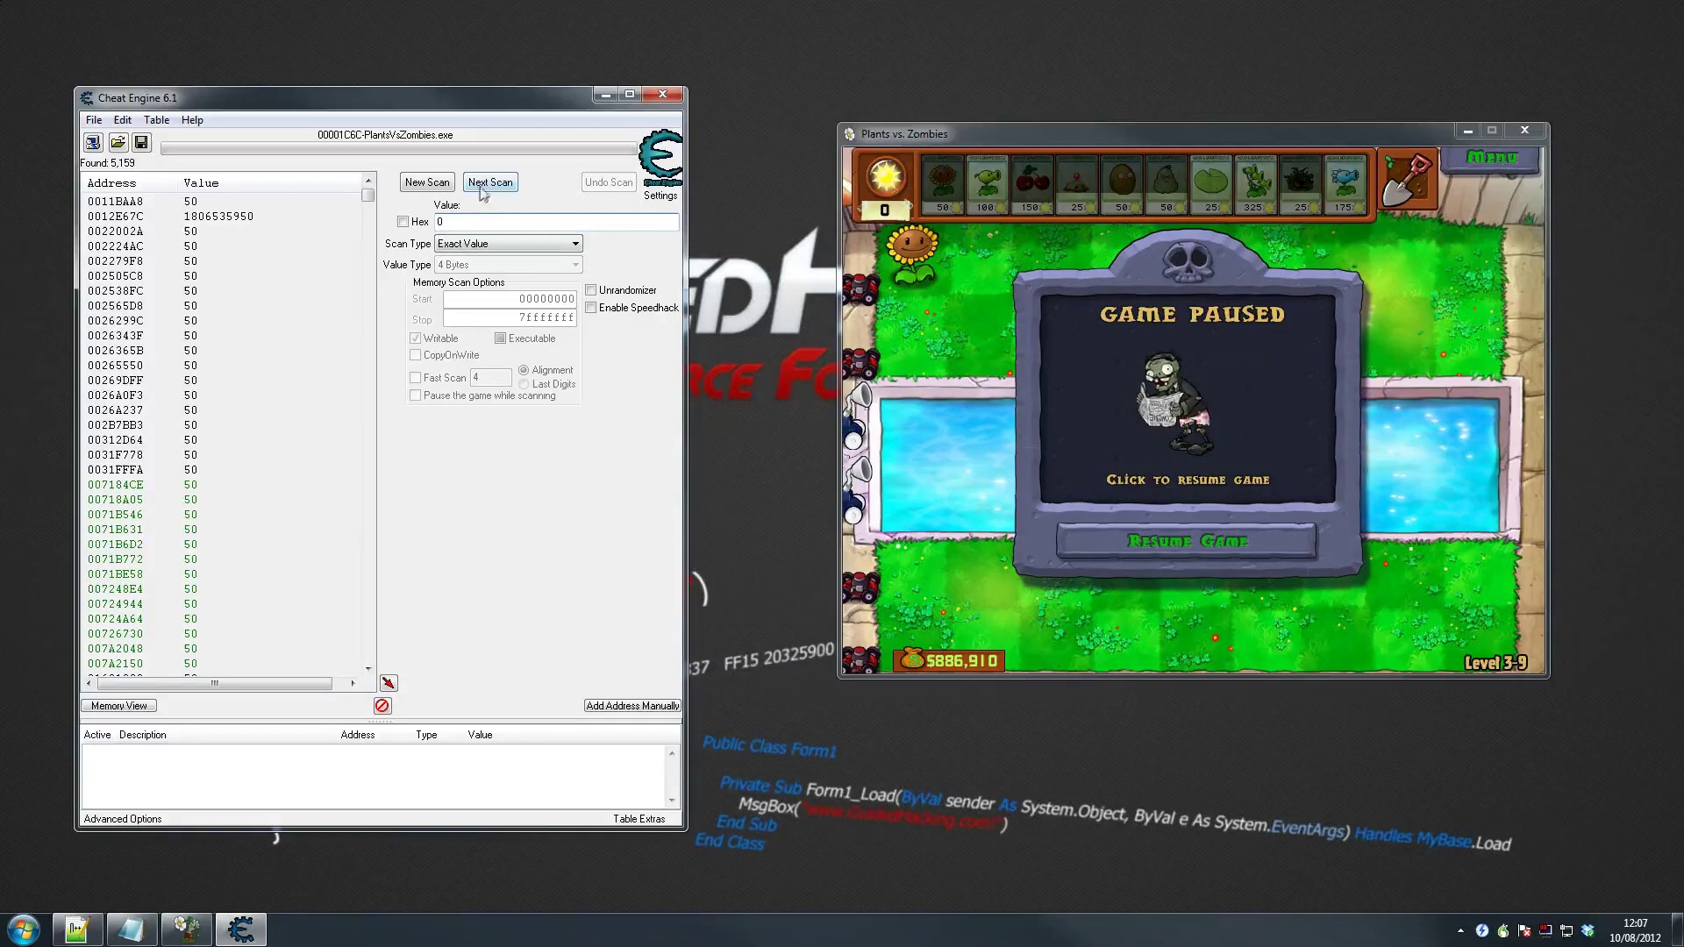
click(481, 186)
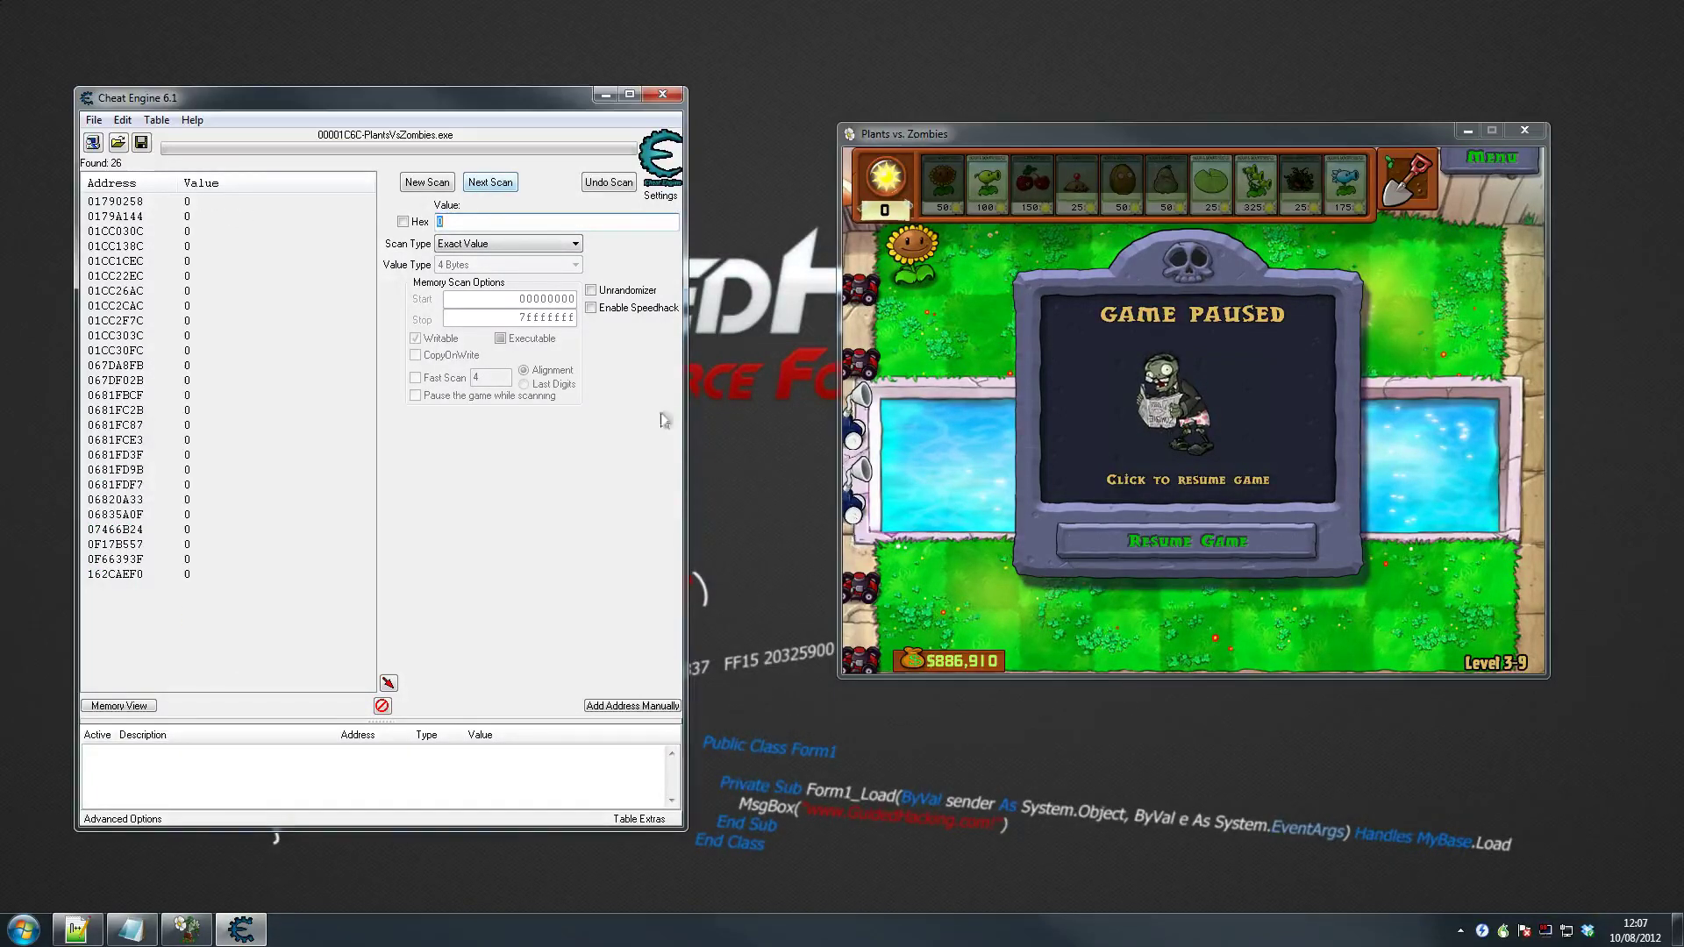
- Resume the game, collect the available suns to change the sun count, and switch back to Cheat Engine
click(1215, 544)
click(1355, 369)
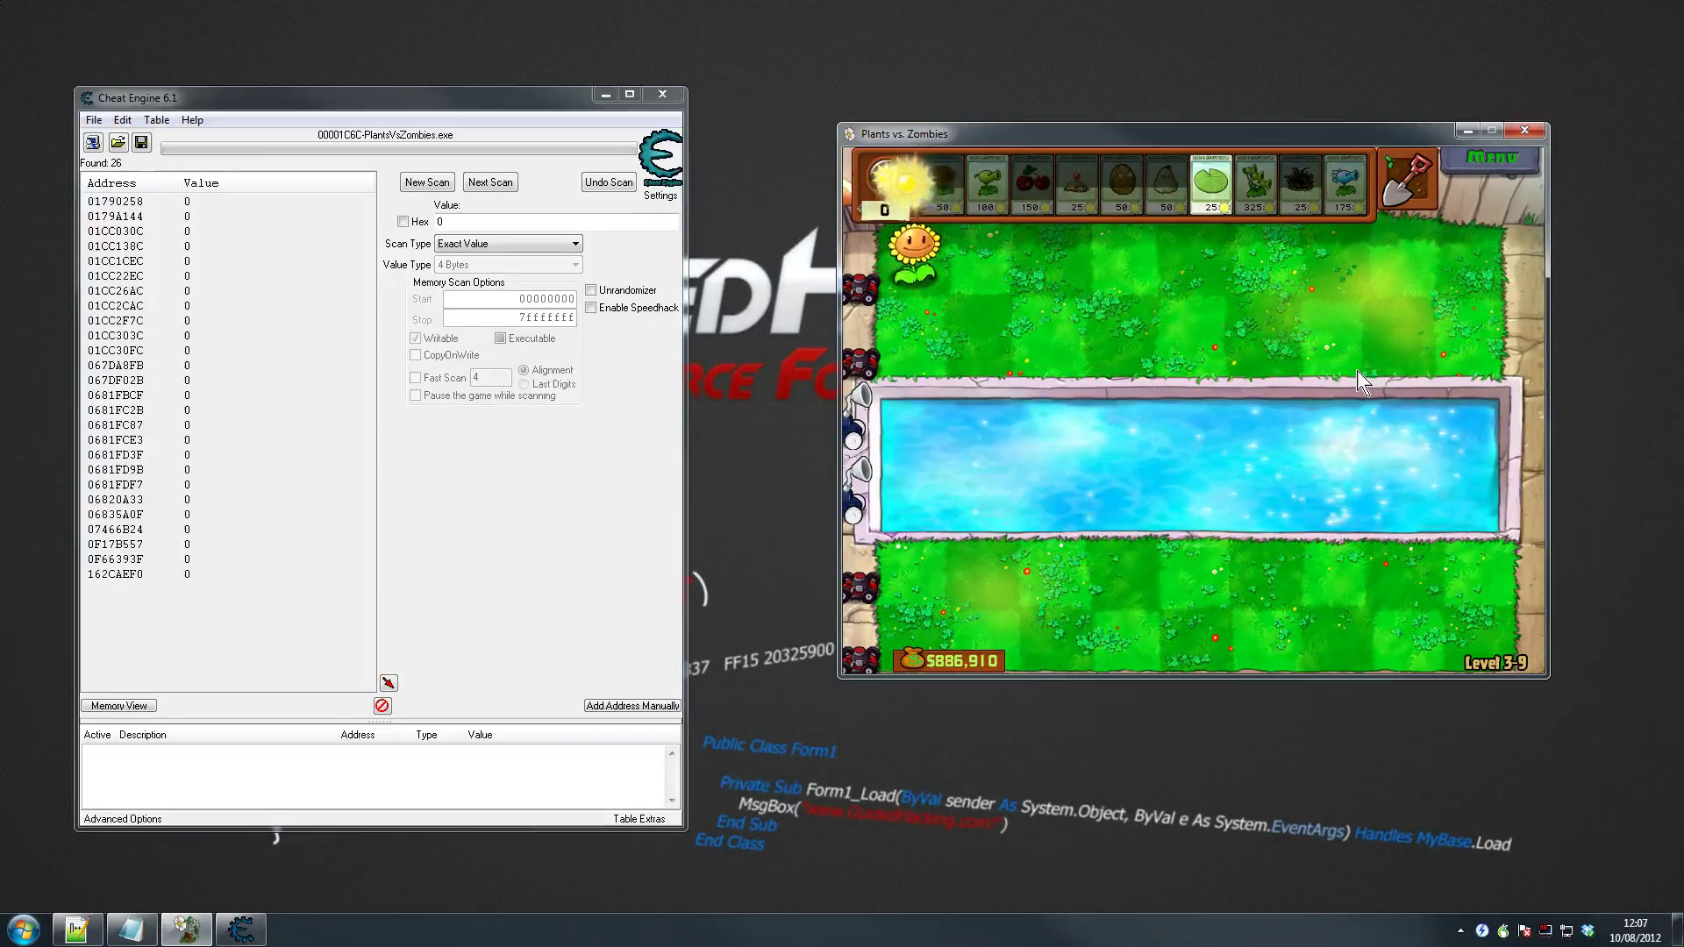
click(887, 274)
click(570, 554)
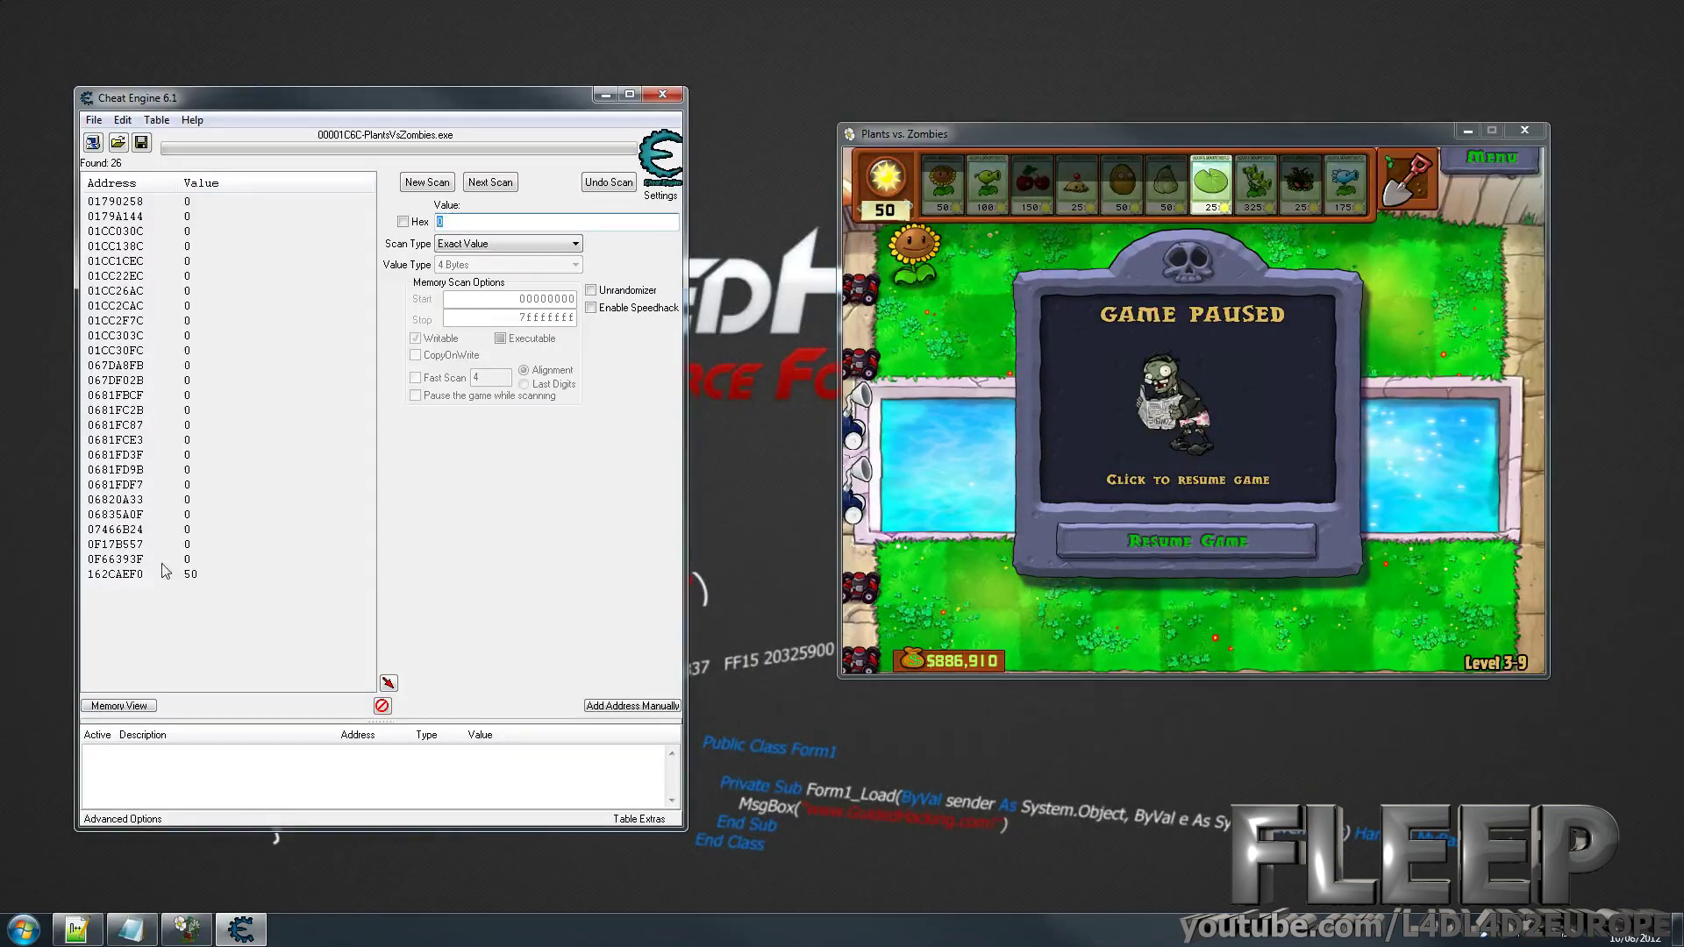
- Add the found address 162CAEF0 to the address list and change its value to 1000
click(234, 574)
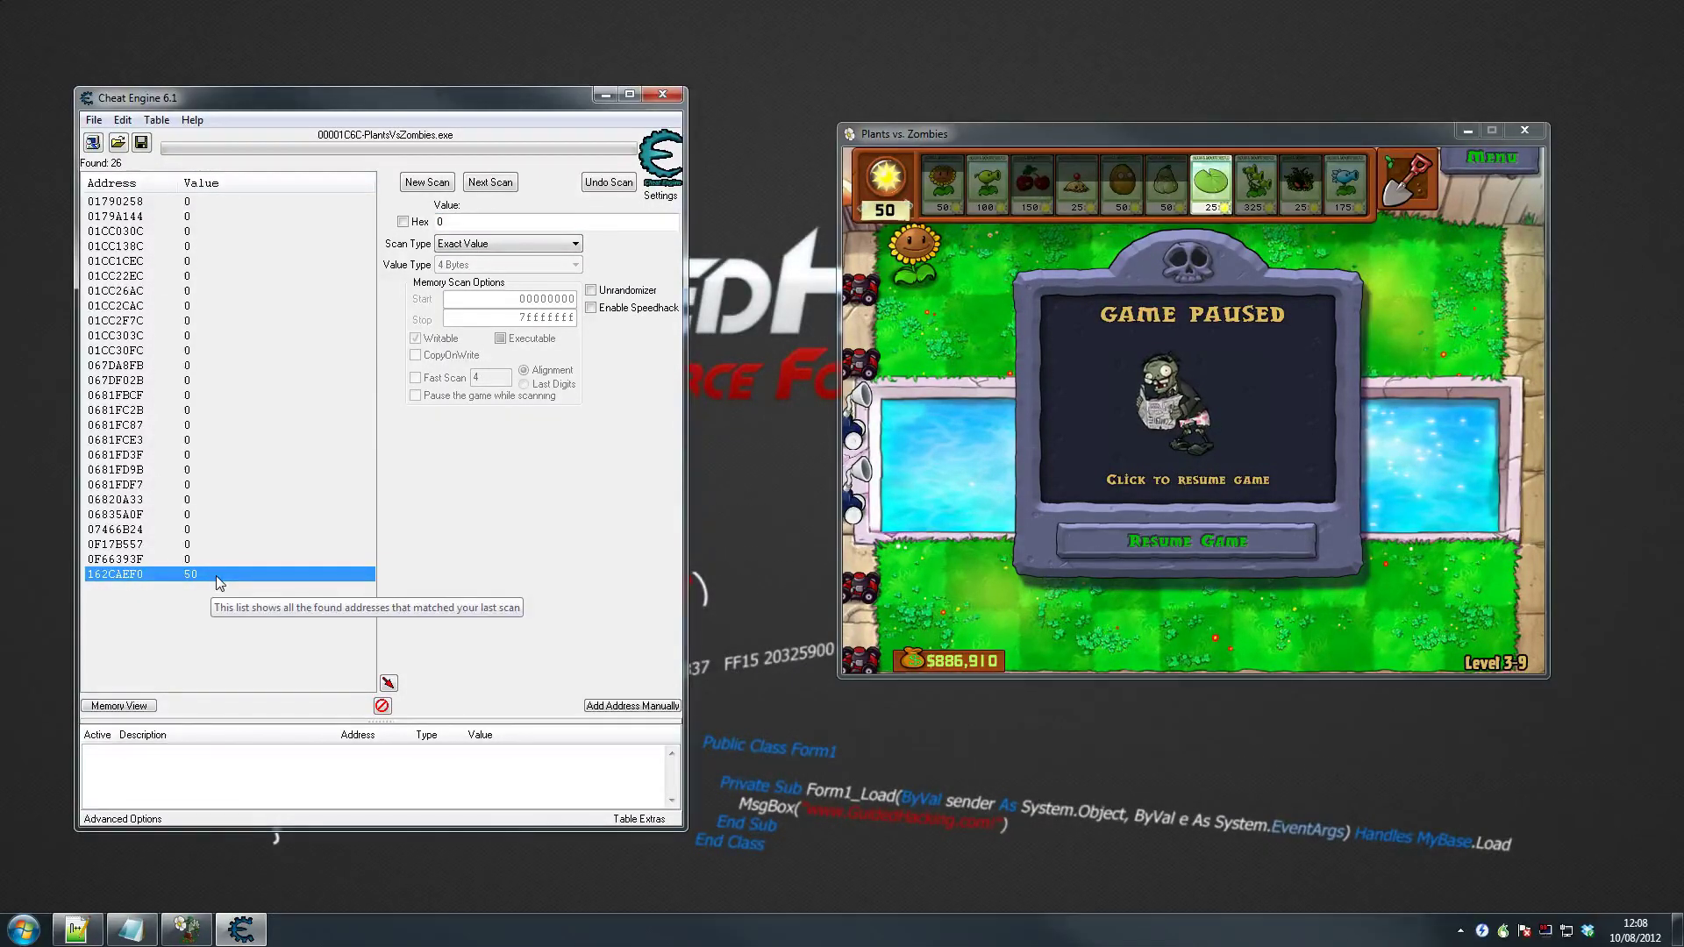
double_click(215, 575)
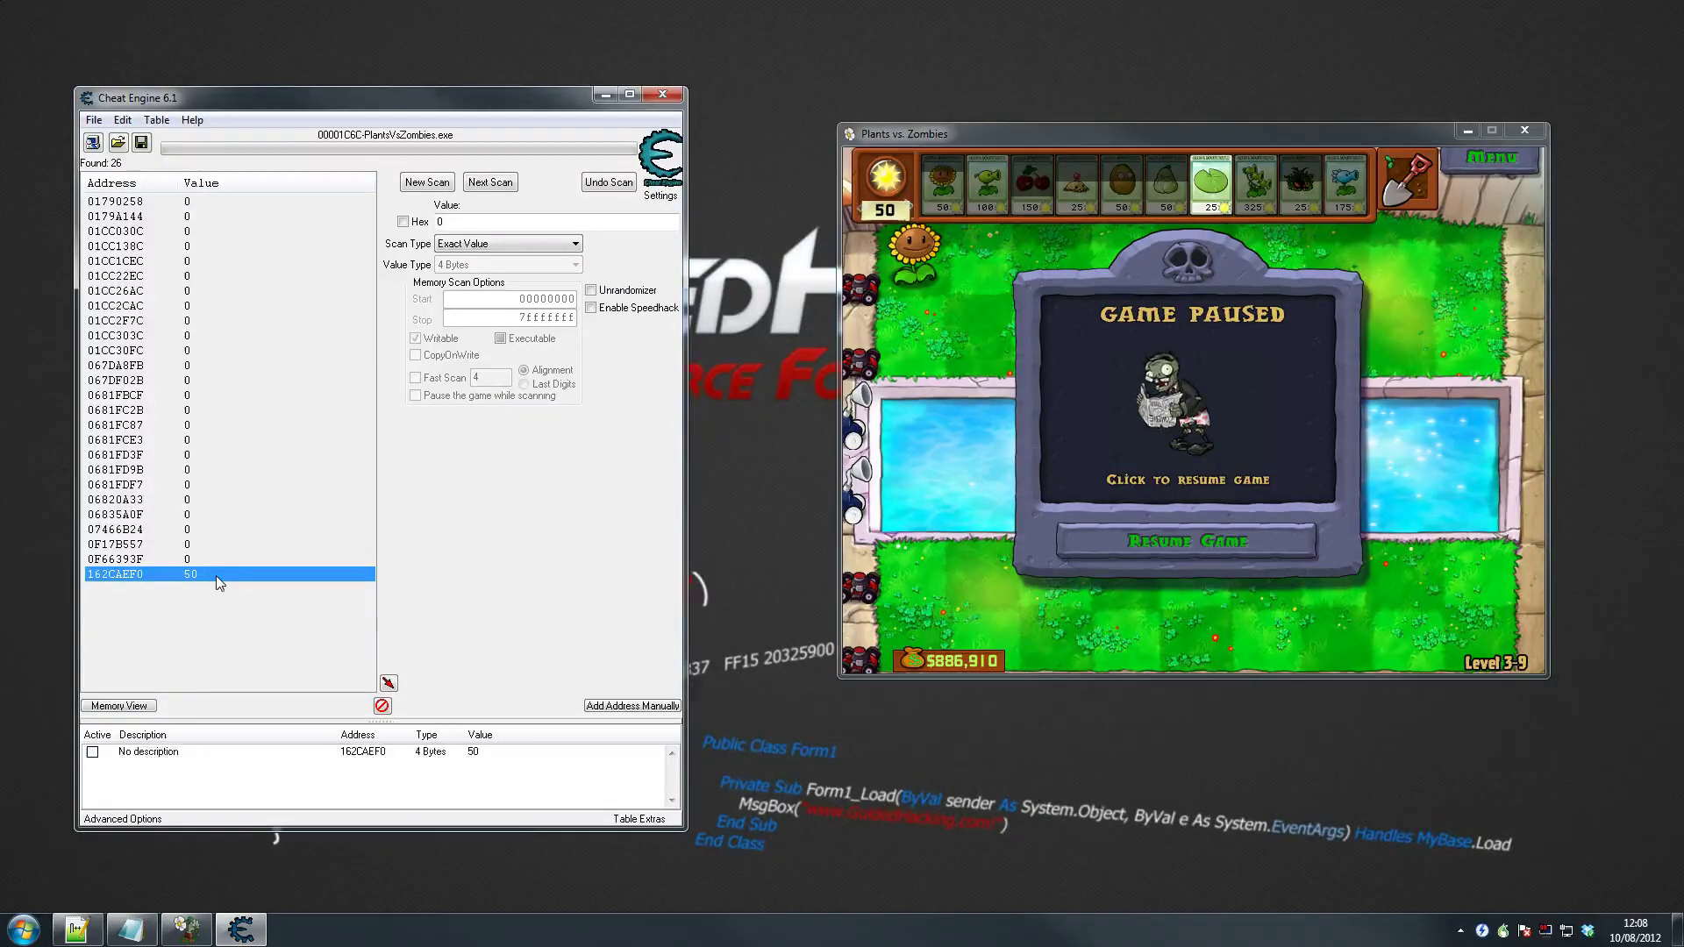
double_click(479, 759)
text(100)
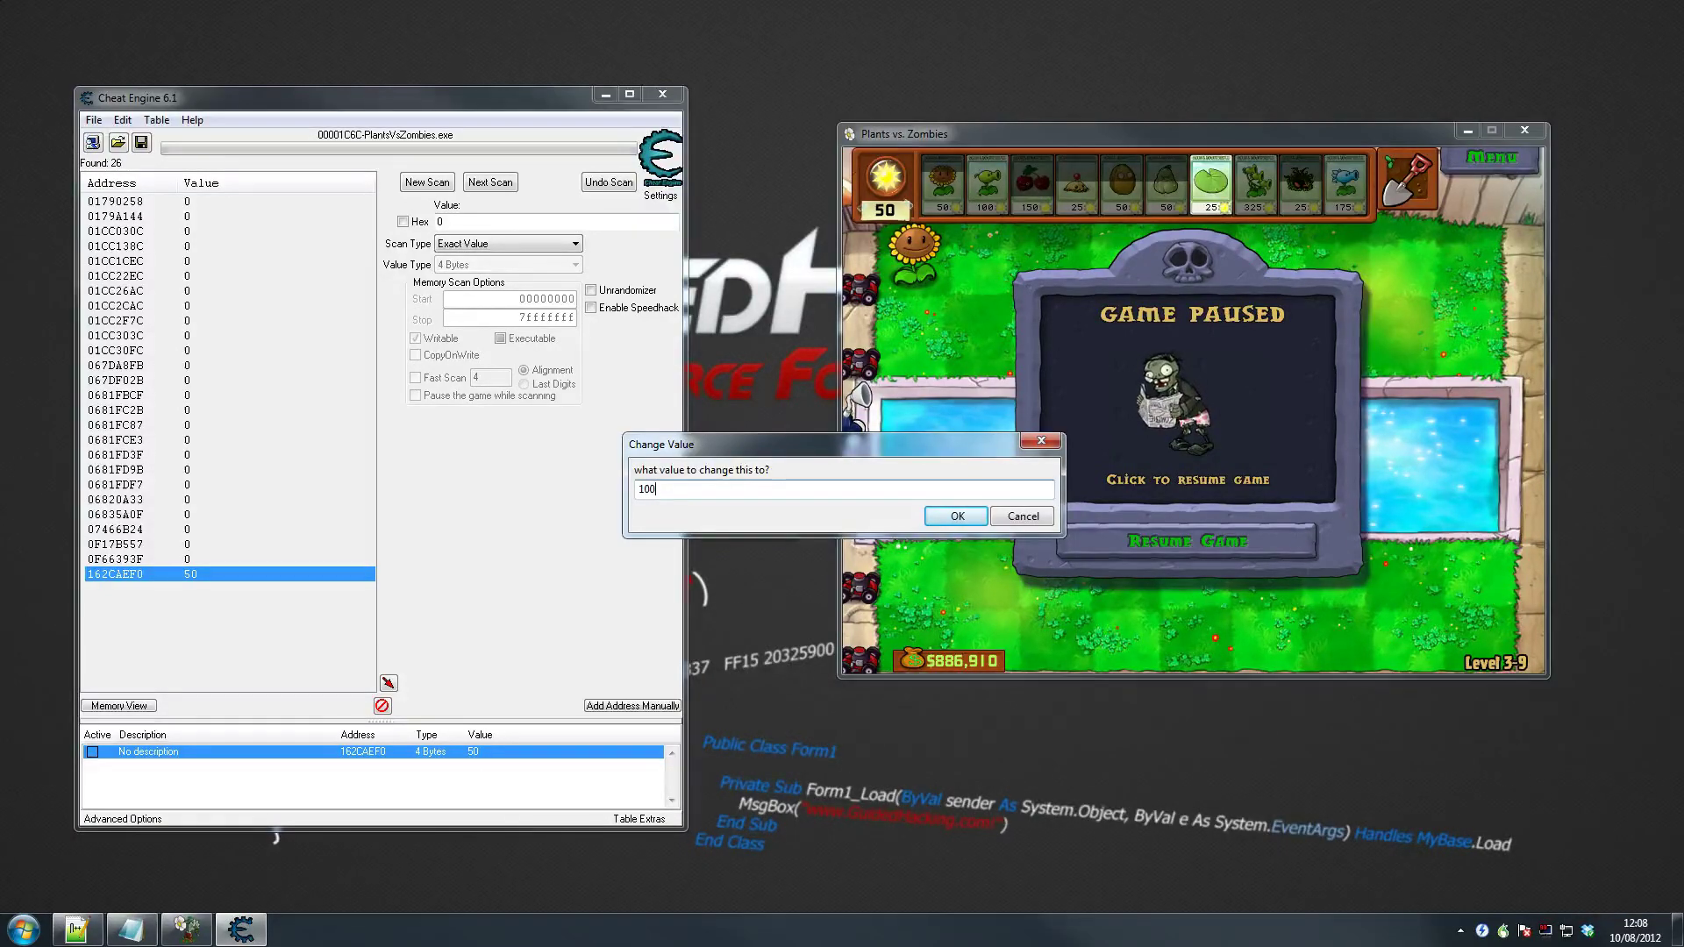
text(0)
click(957, 515)
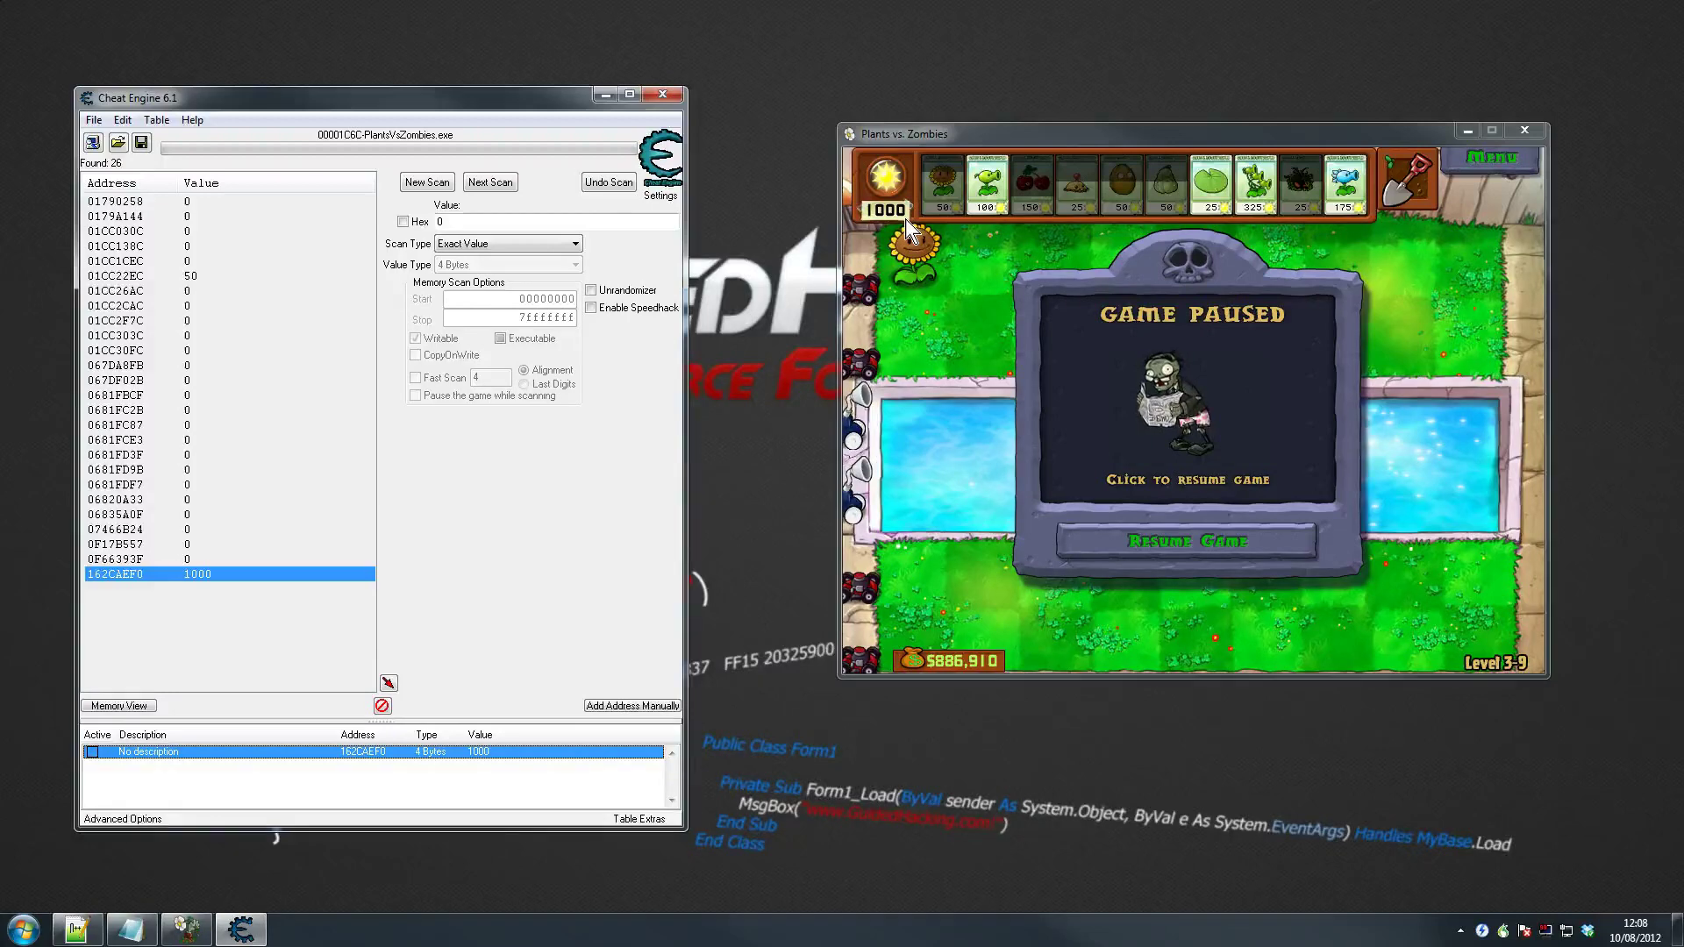
- Freeze address 162CAEF0 in the address list and test it in the game by planting a Peashooter and collecting a sun
click(91, 752)
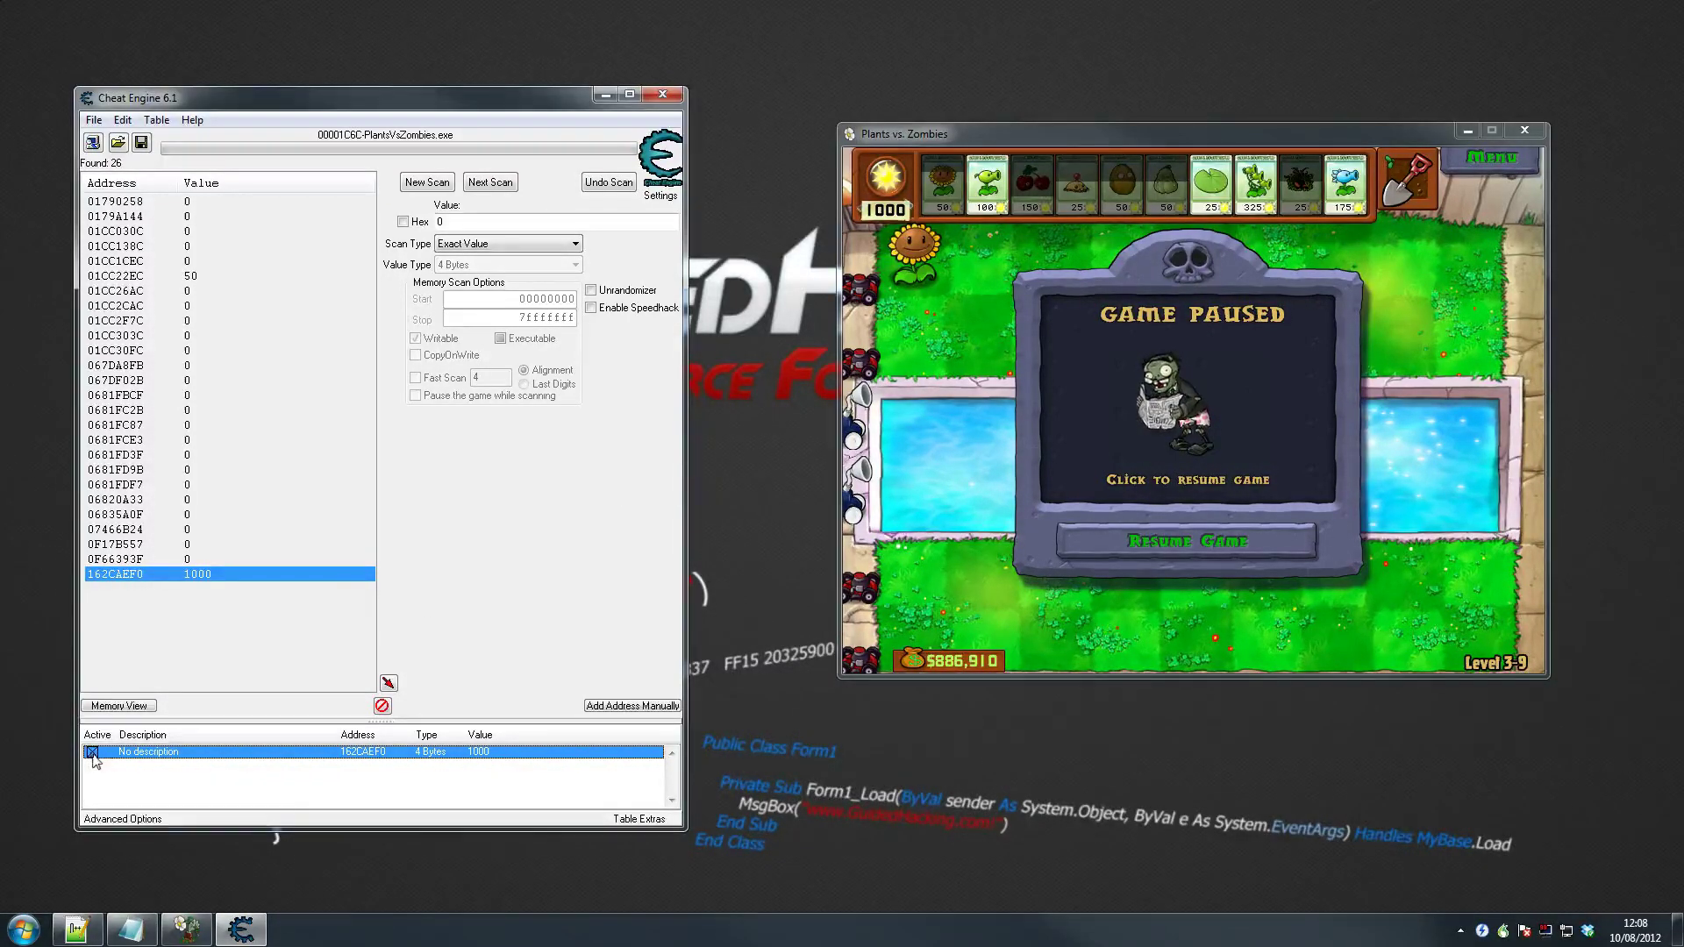
click(1192, 583)
click(987, 184)
click(1066, 315)
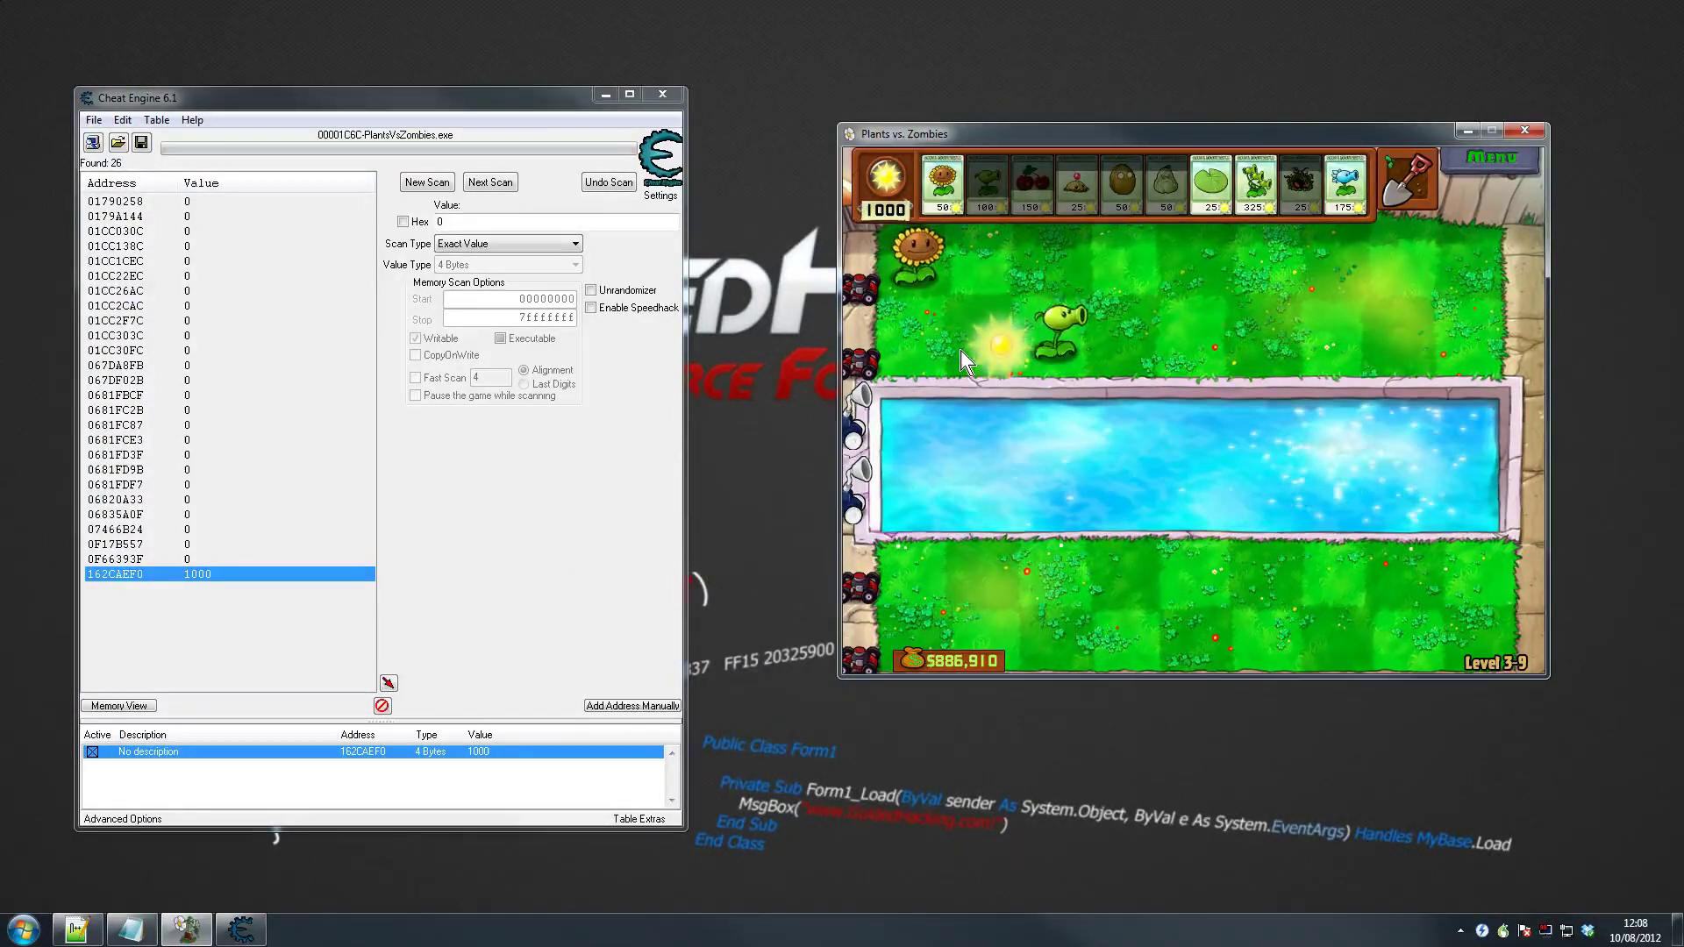
click(987, 346)
click(576, 618)
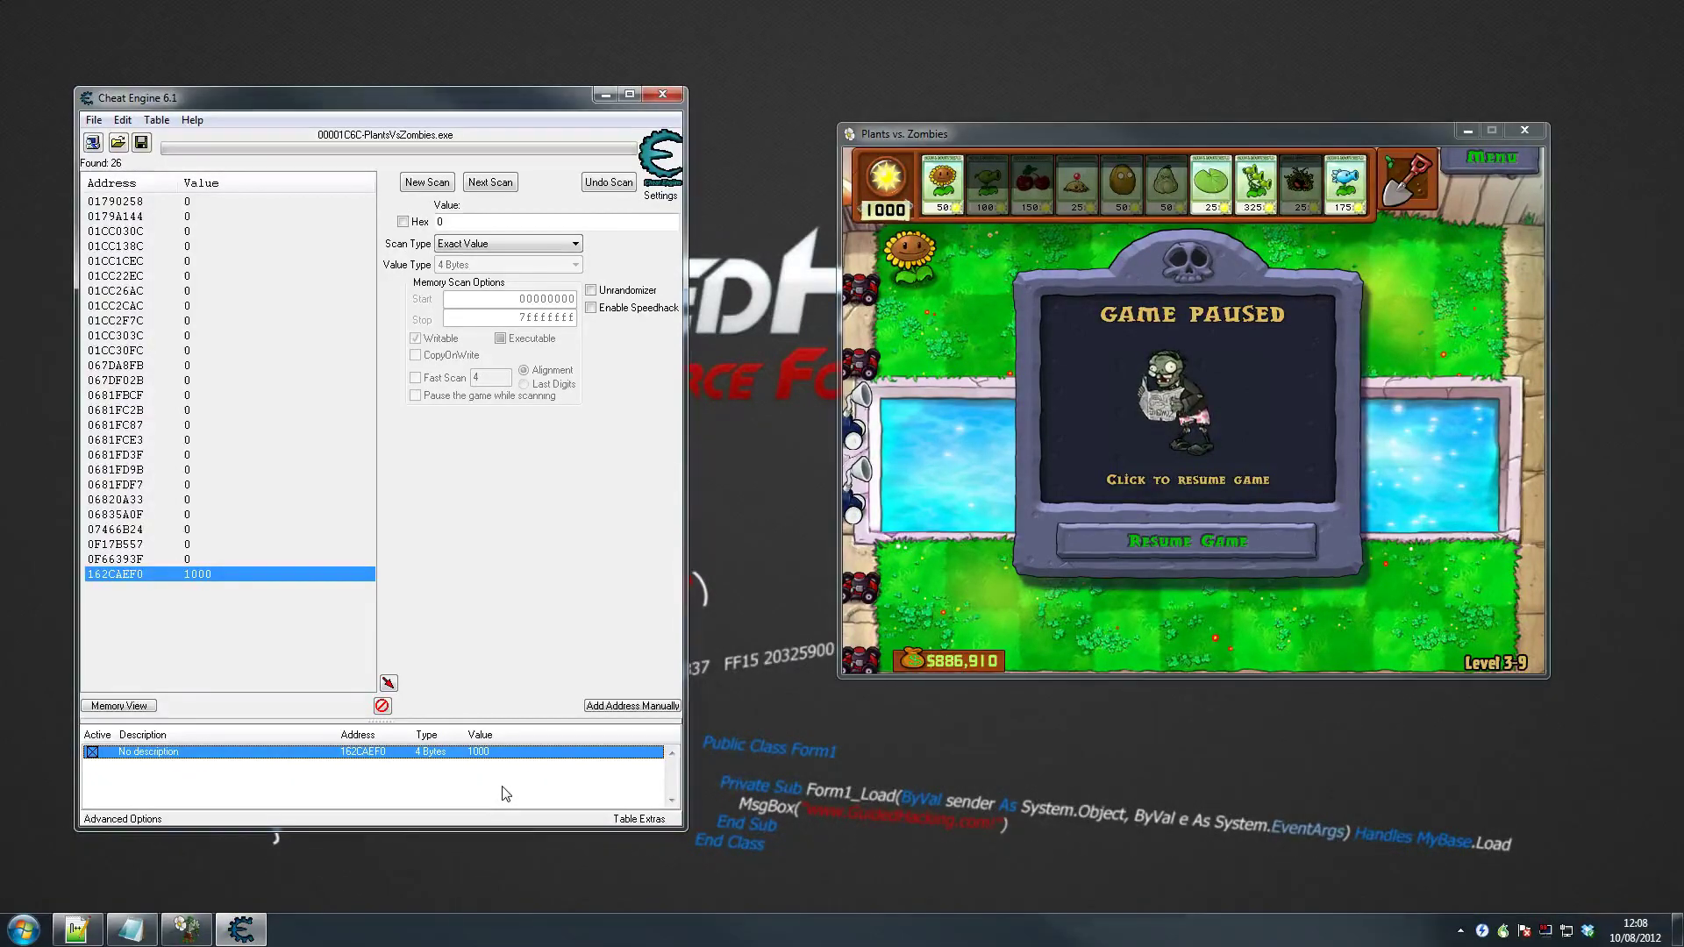
- Resume the game to check the frozen sun count while collecting another falling sun, and switch back to Cheat Engine
click(1088, 536)
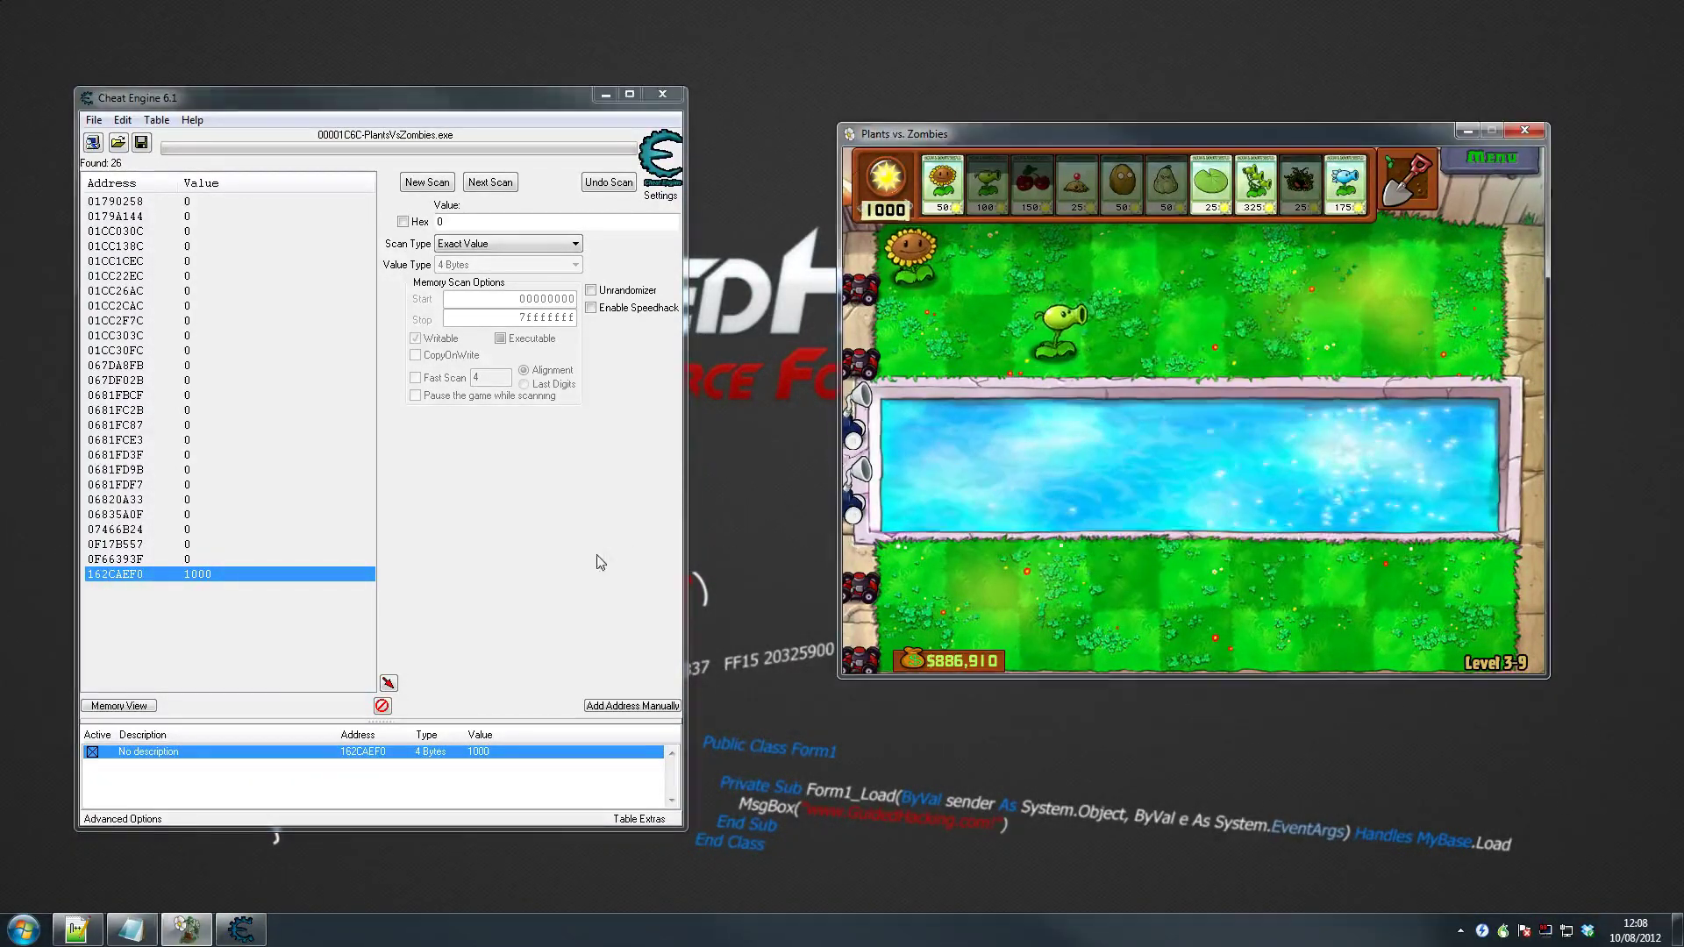
click(596, 558)
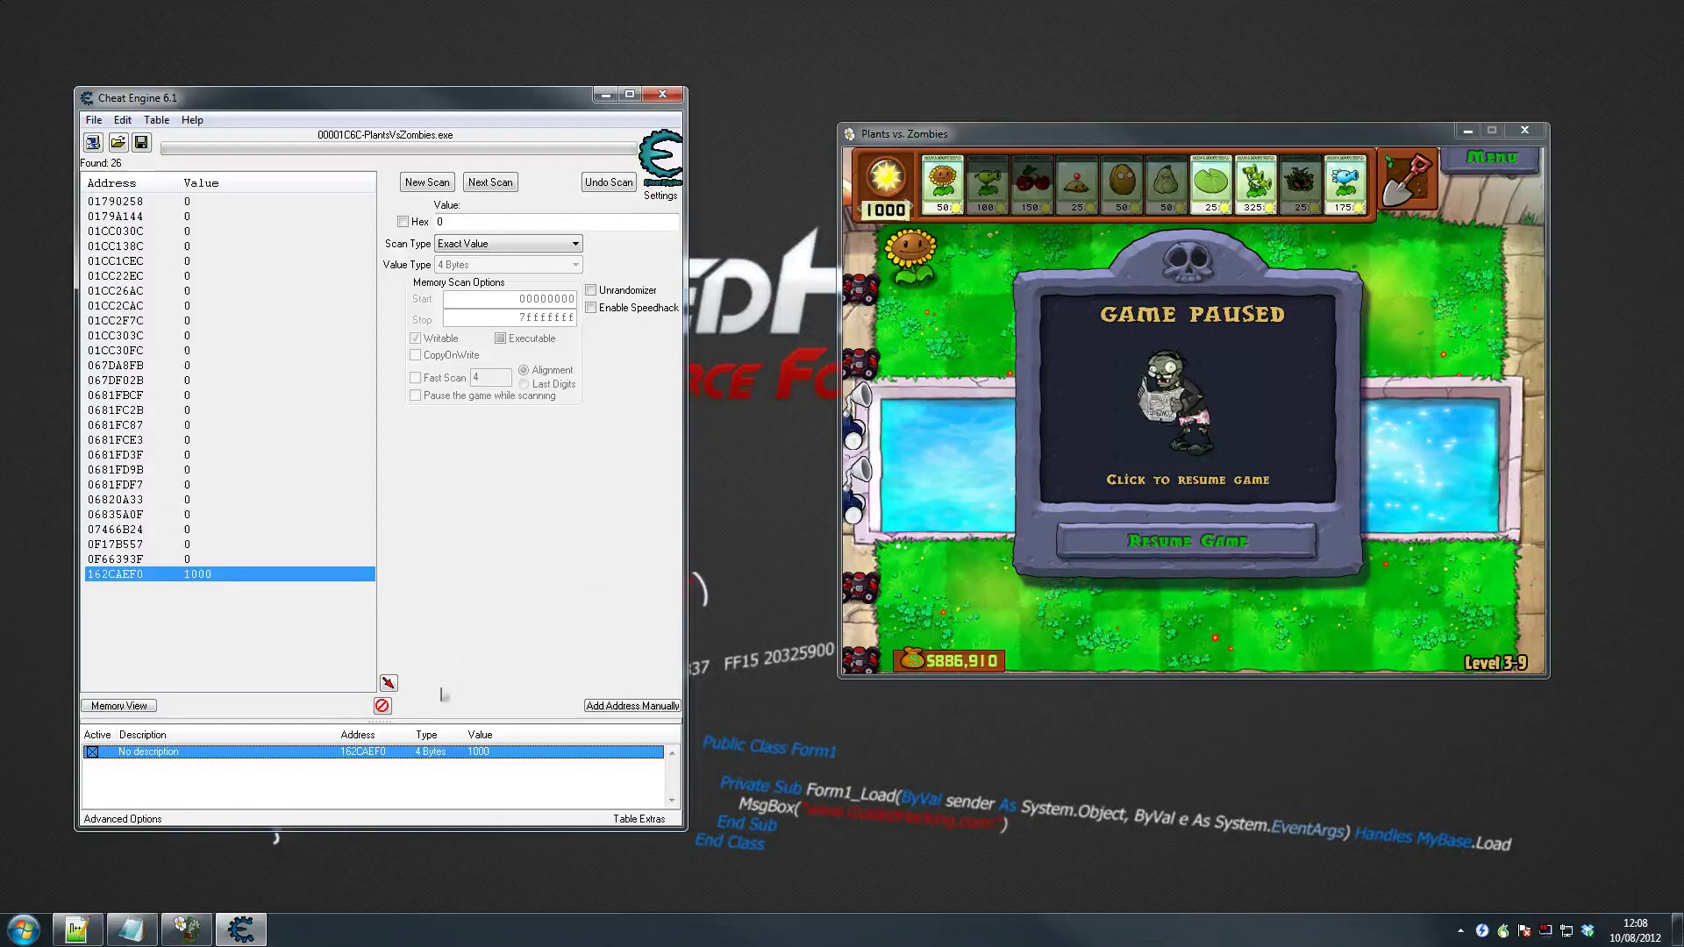
click(1152, 543)
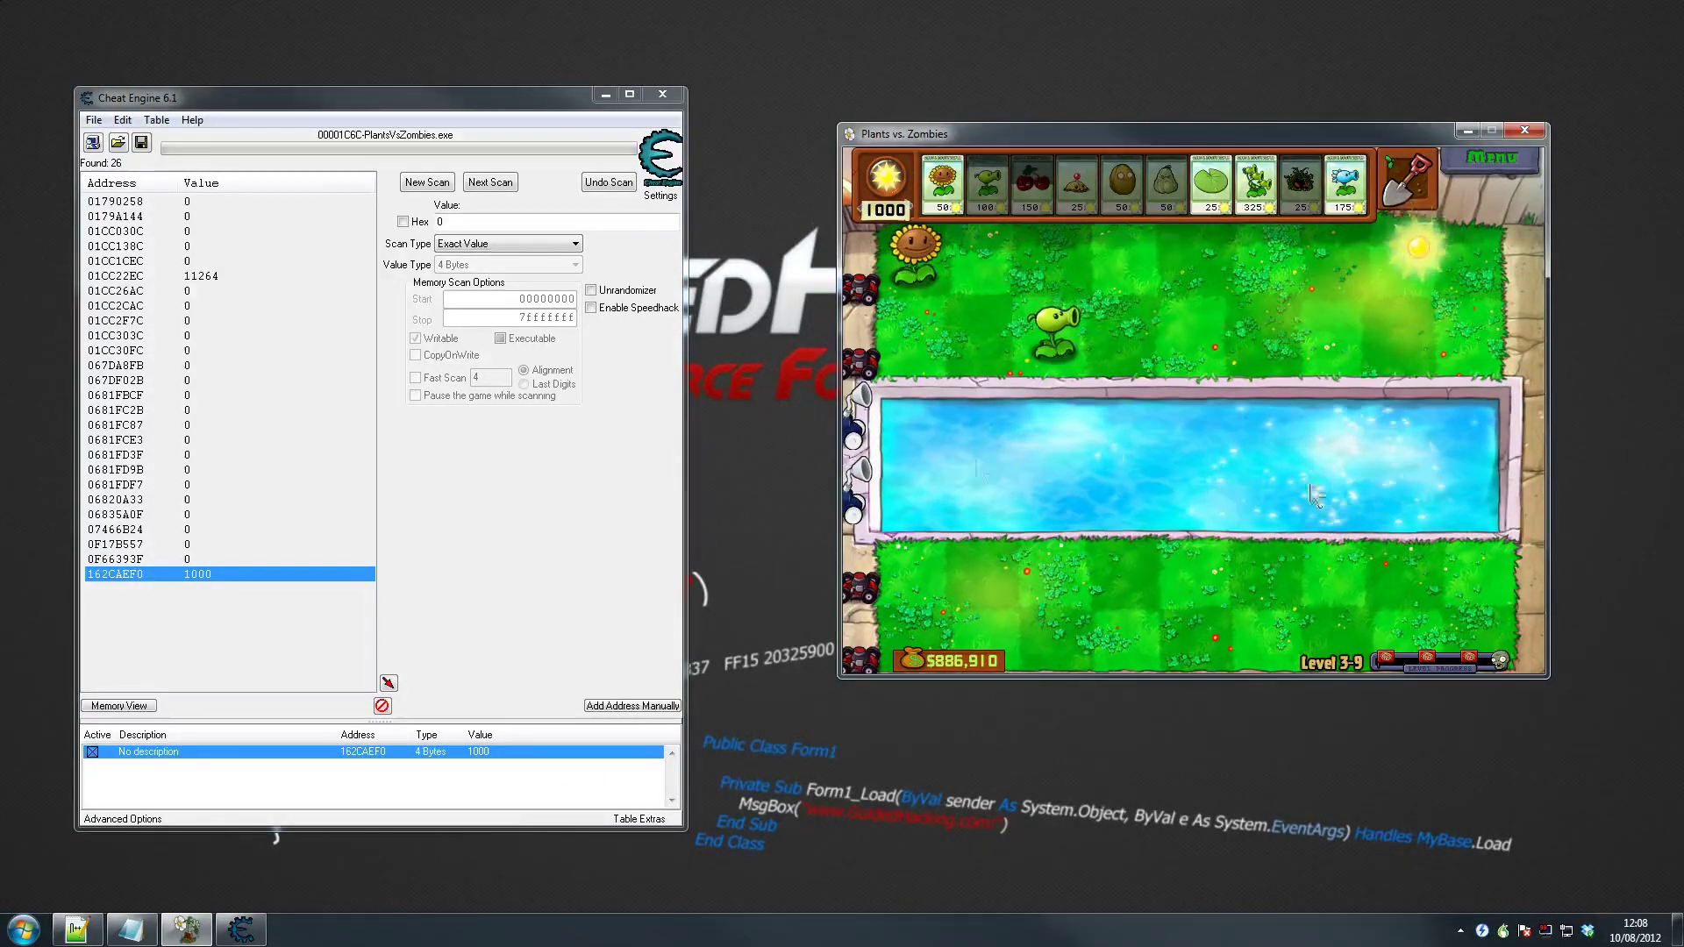
click(812, 505)
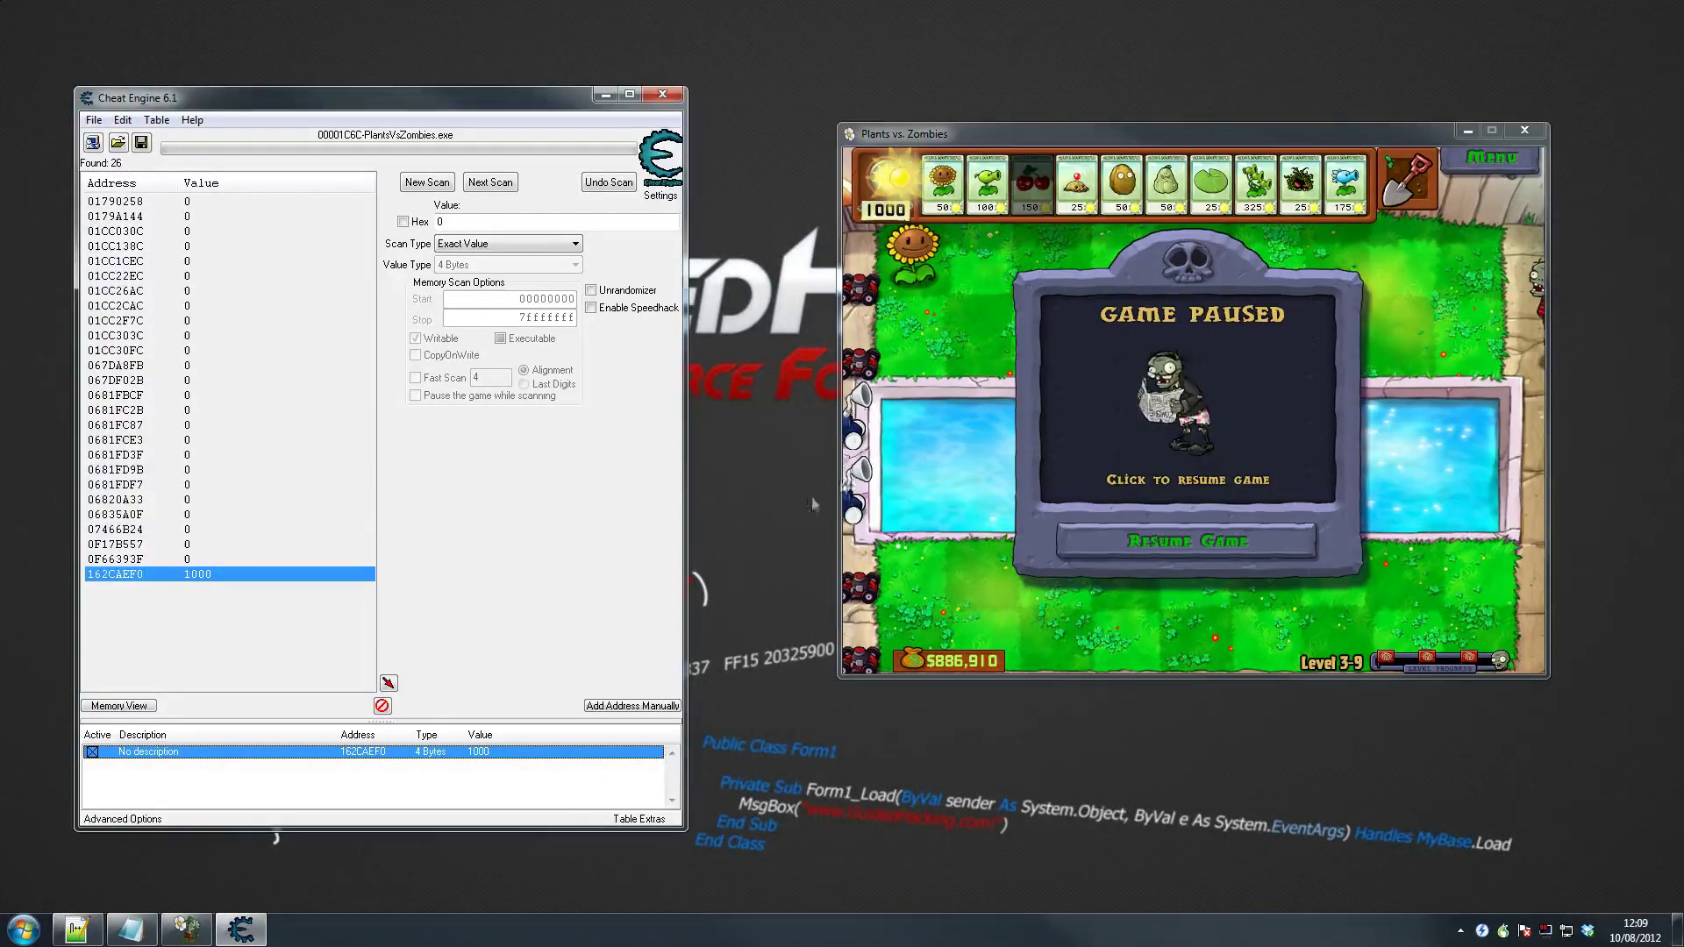